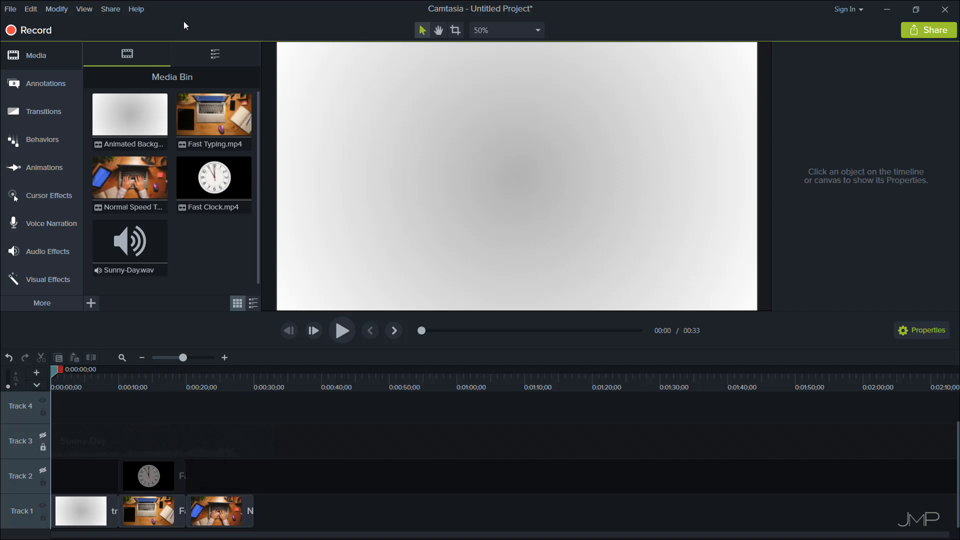
Show all callout annotation styles and add the plain beige text rectangle to the middle of the canvas.
click(56, 80)
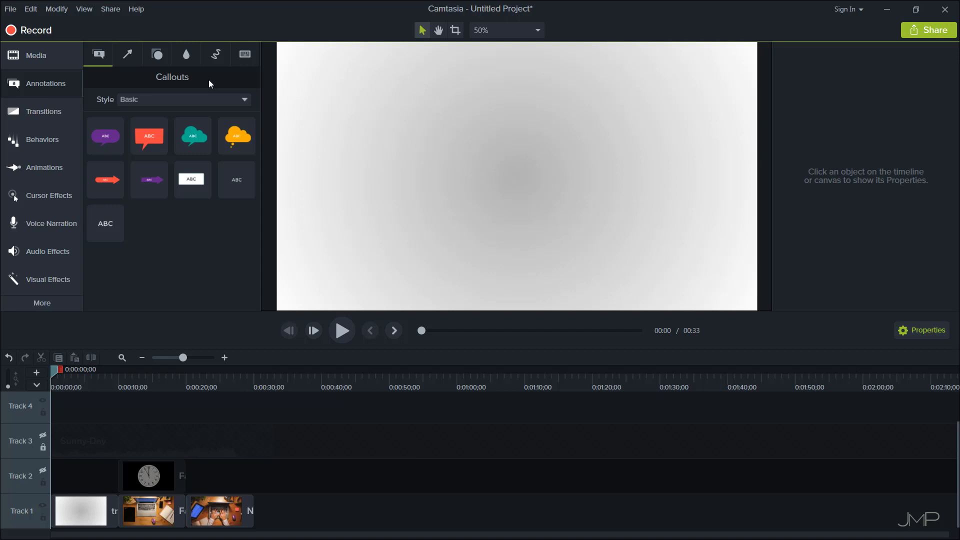
click(245, 99)
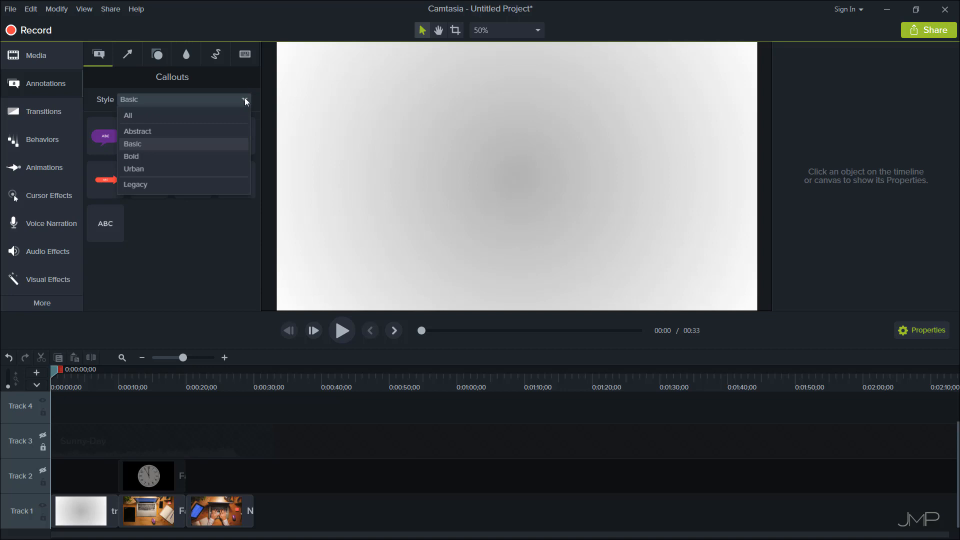
click(236, 116)
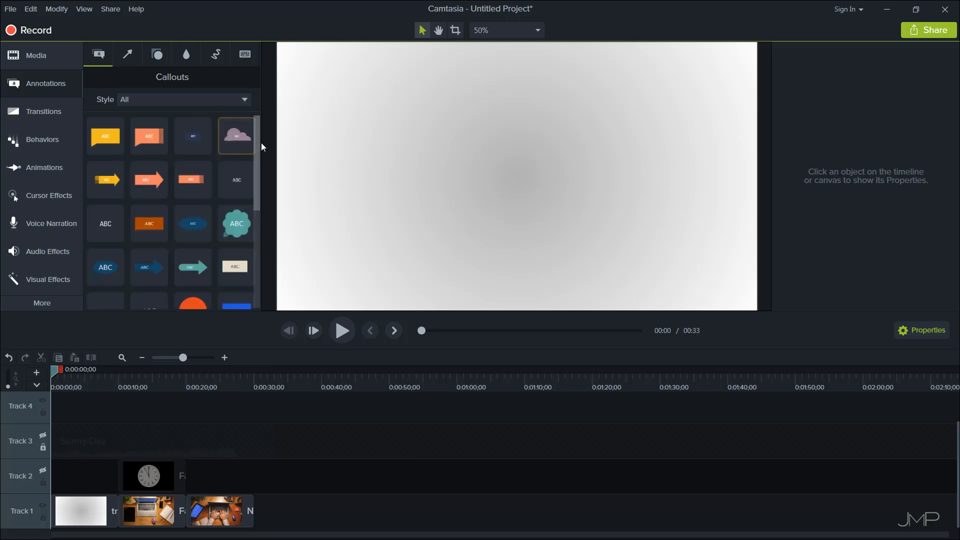
mouse_move(258, 164)
mouse_down()
mouse_move(263, 268)
mouse_move(256, 173)
mouse_up()
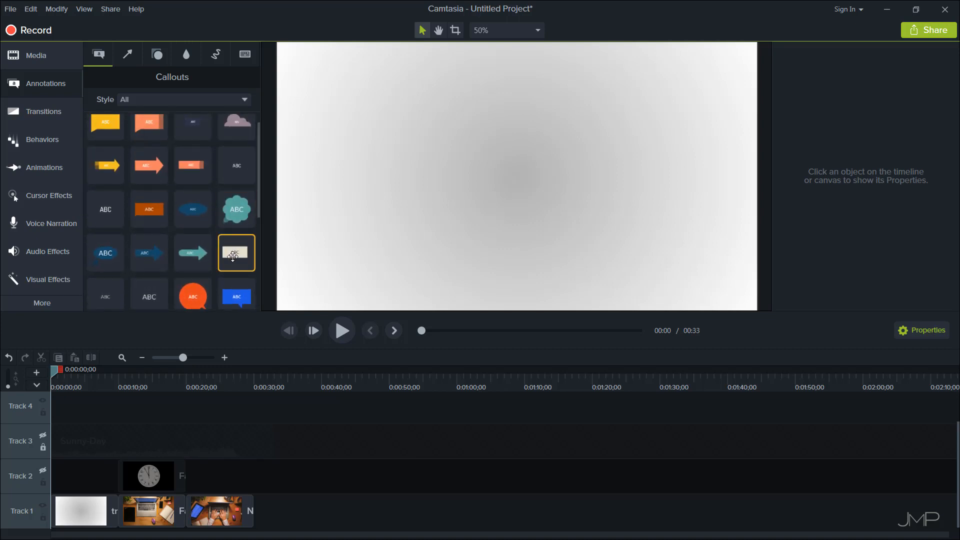
drag(232, 257, 517, 172)
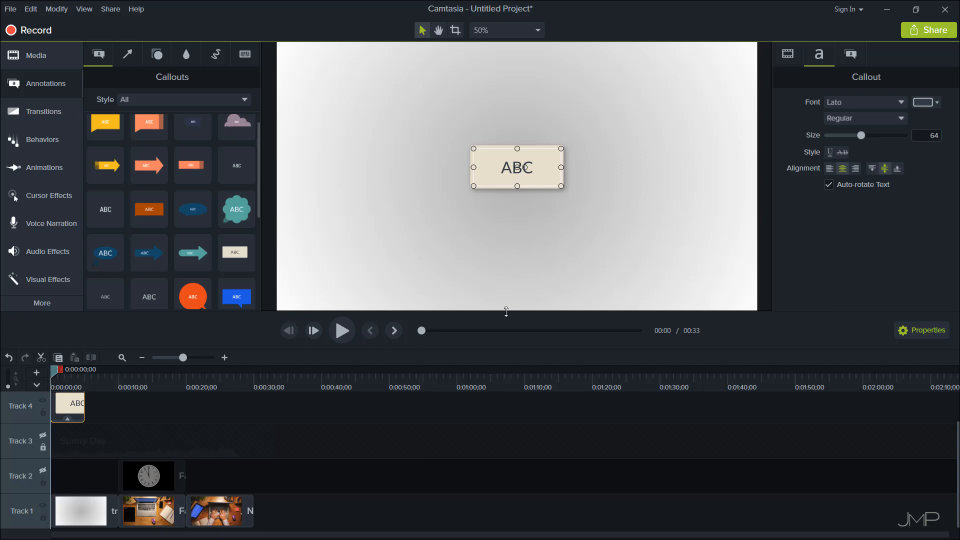
Enlarge the beige callout on the canvas in both width and height.
drag(506, 311, 508, 375)
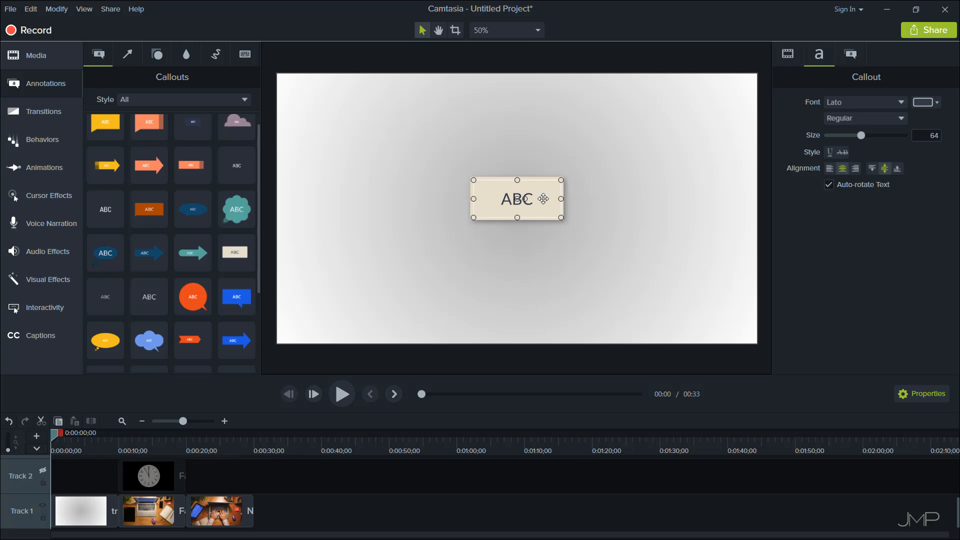
drag(529, 198, 597, 242)
mouse_move(543, 220)
mouse_down()
mouse_move(538, 150)
mouse_move(541, 203)
mouse_up()
mouse_move(487, 260)
mouse_down()
mouse_move(403, 310)
mouse_move(472, 266)
mouse_up()
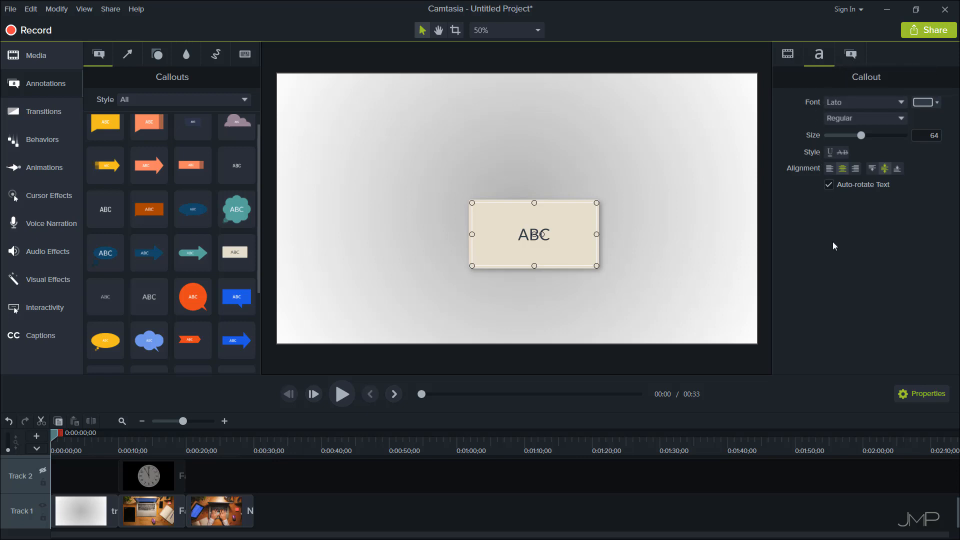
Replace the callout's placeholder text with "Peak 18 - Camtasia Project" followed by a line break.
click(723, 250)
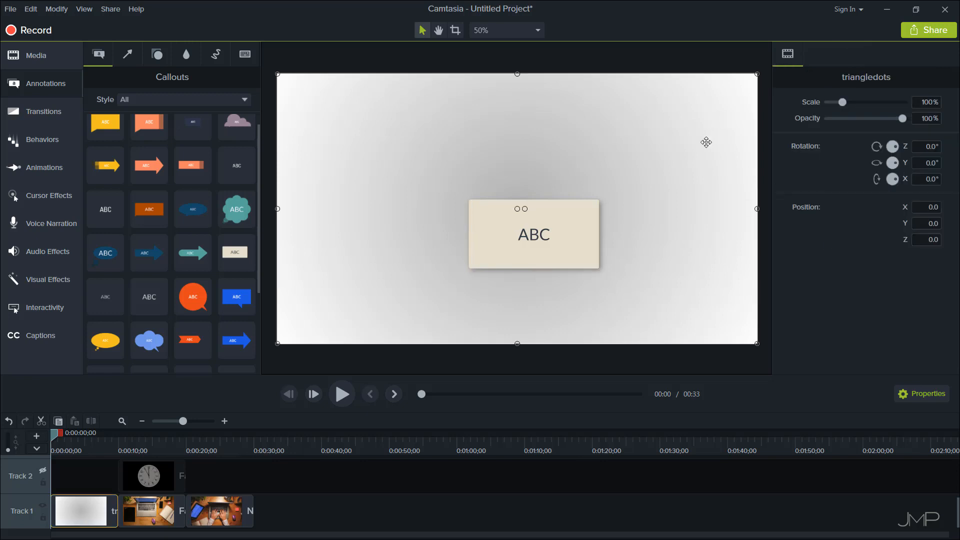
click(573, 236)
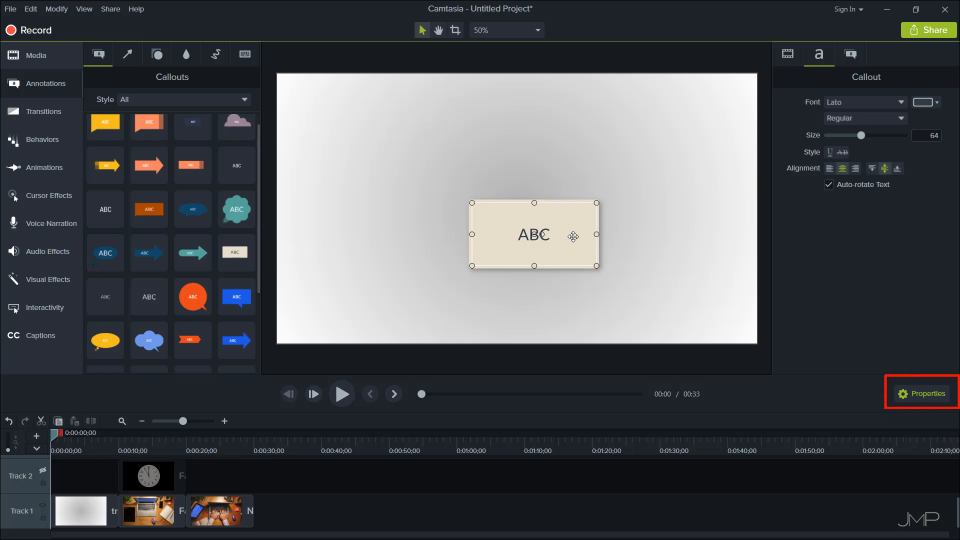
double_click(521, 237)
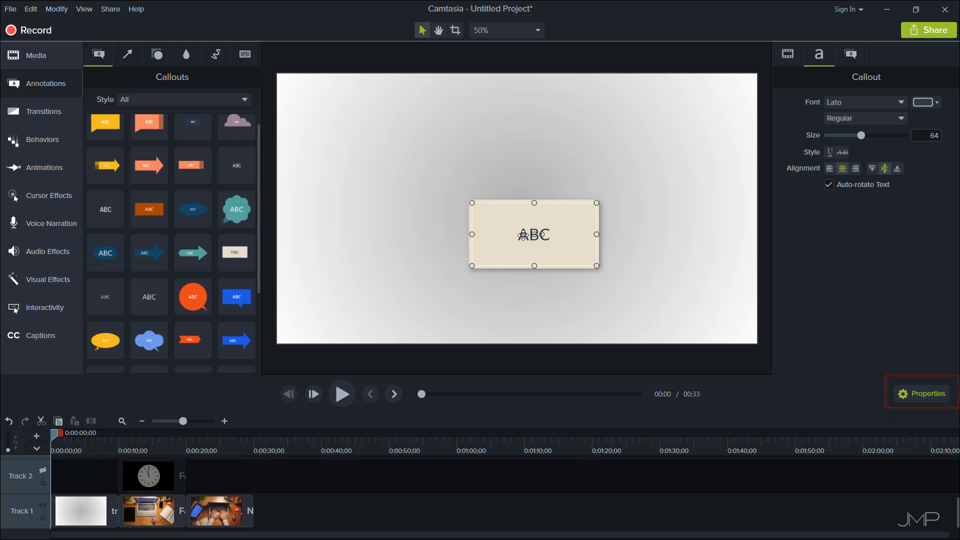
text(Peak)
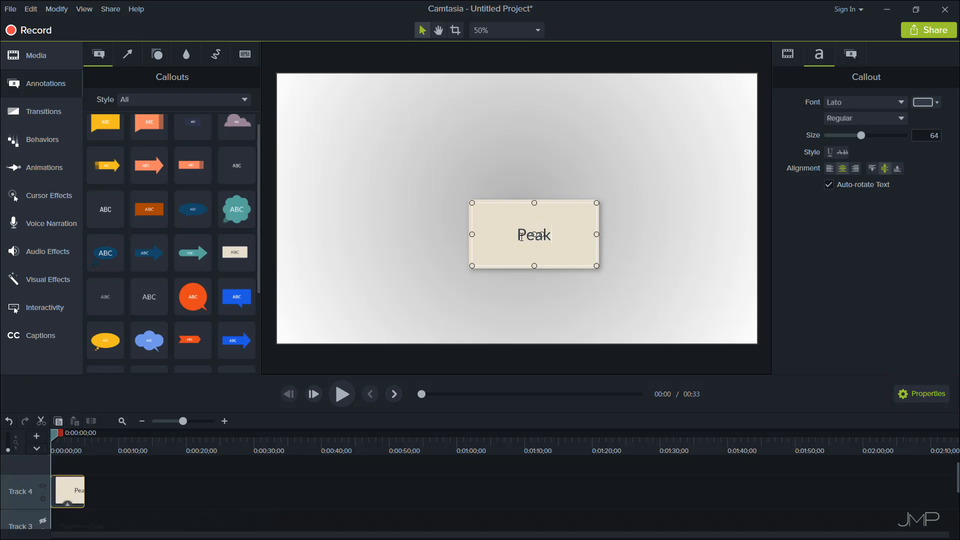
text( 18 - Ca)
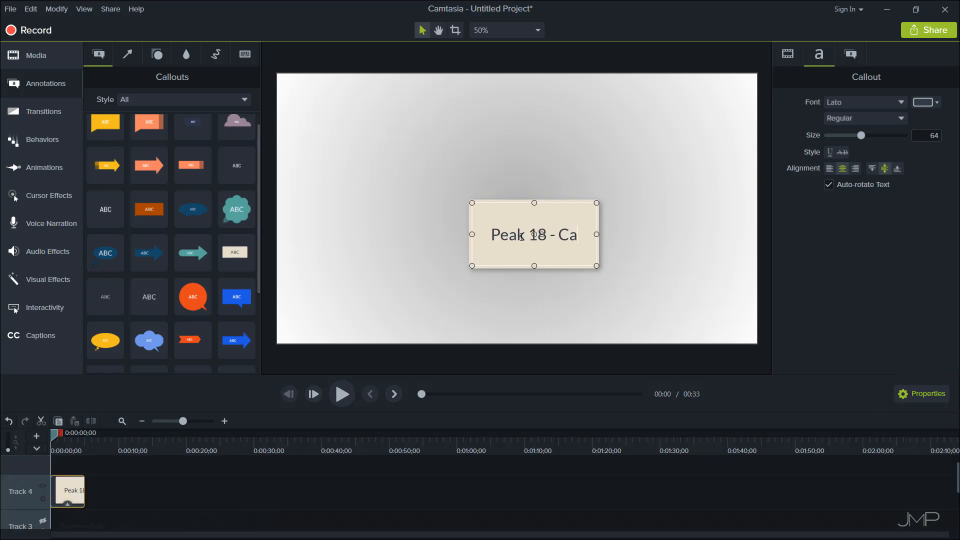
text(mtasia Project)
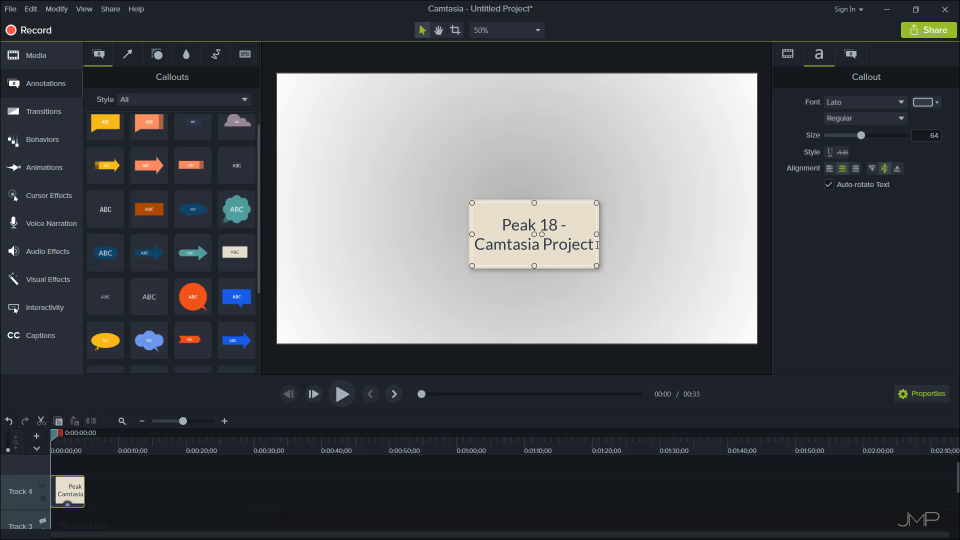
key(Return)
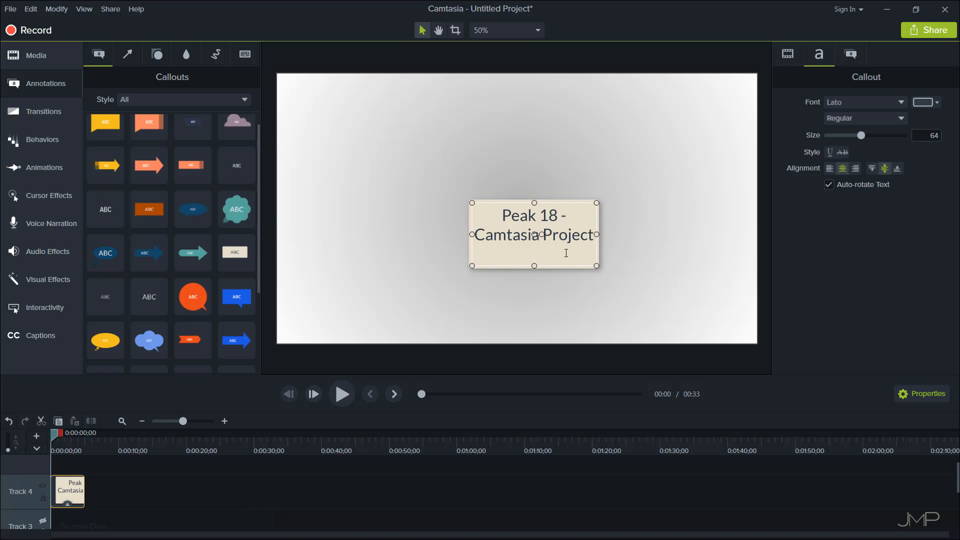
Replace all of the callout's text with "Peak 18 - Camtasia".
key(ctrl+a)
key(Delete)
key(ctrl+z)
text(P)
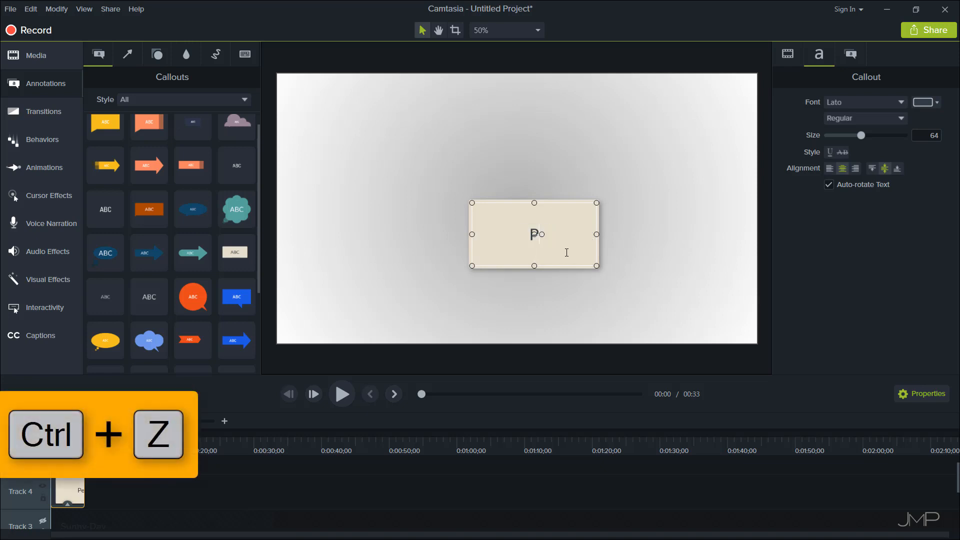
text(eak 18 - Camtasia)
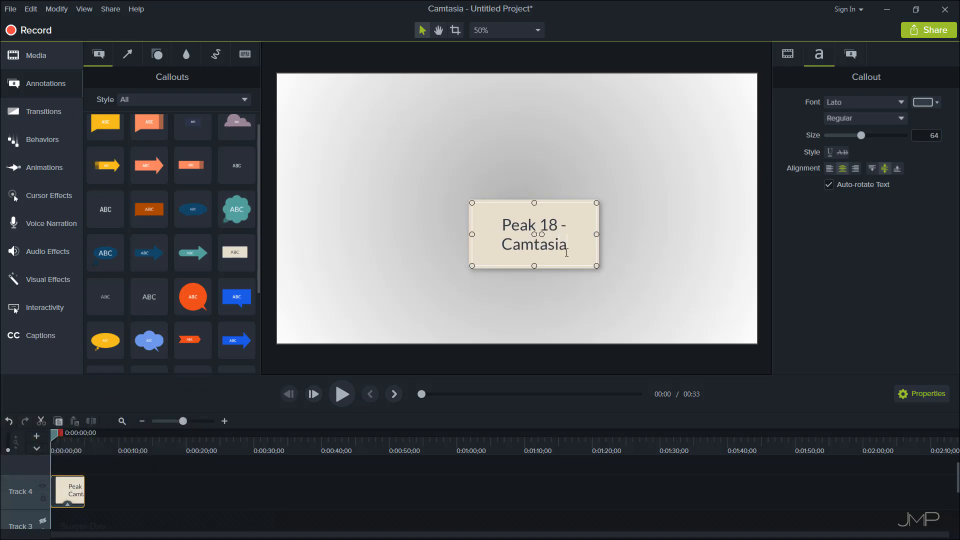
Stretch the callout horizontally so it spans the full width of the canvas.
click(628, 237)
click(601, 237)
drag(597, 234, 752, 230)
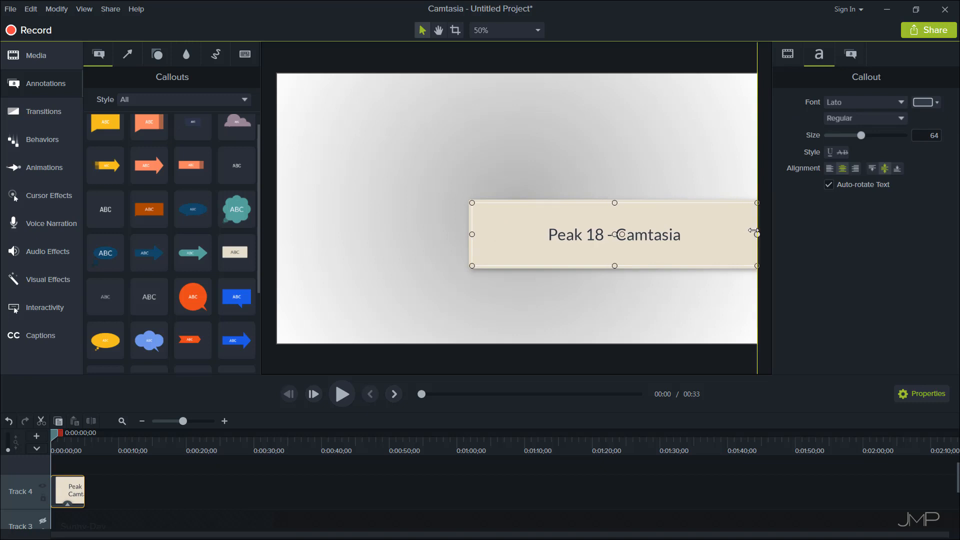
drag(473, 235, 280, 243)
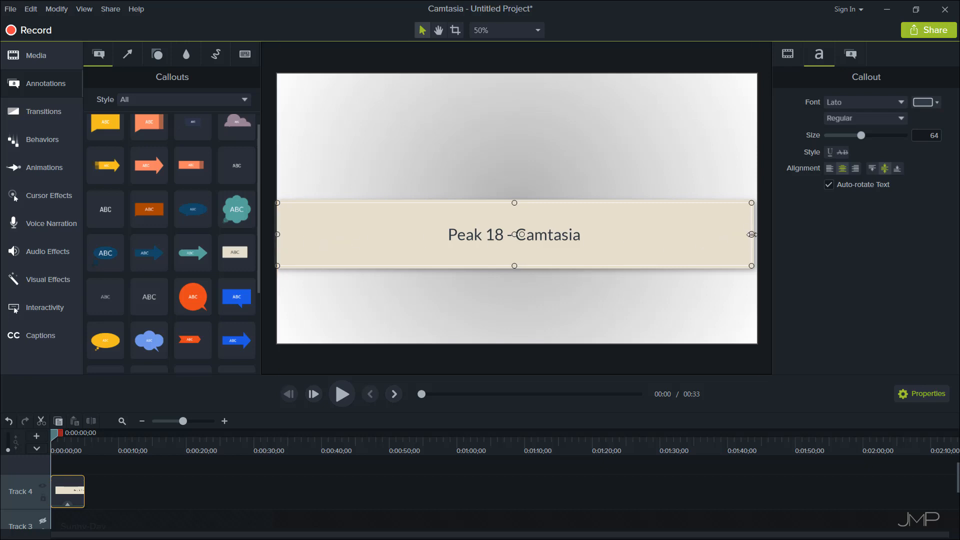
drag(752, 234, 757, 234)
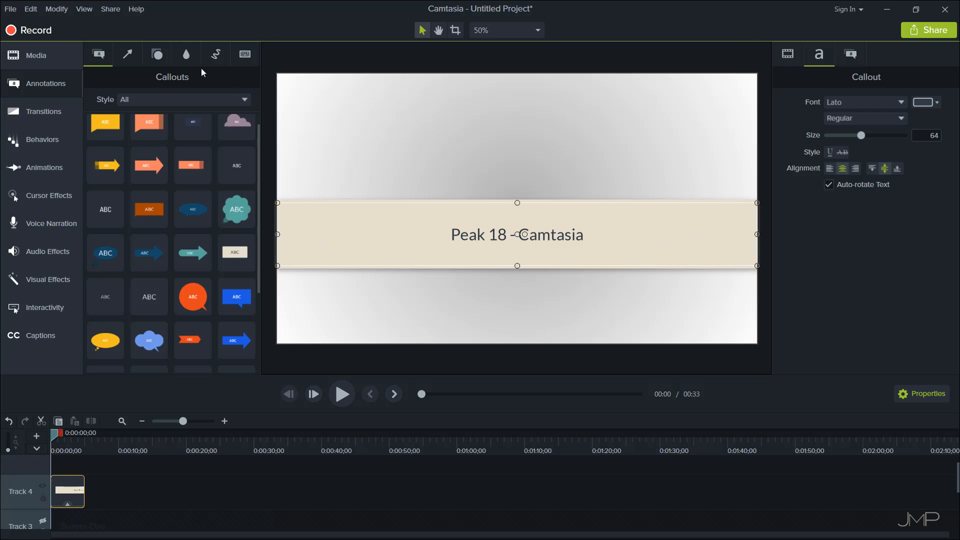
Check that canvas snapping is enabled and centre the callout vertically on the canvas.
click(89, 11)
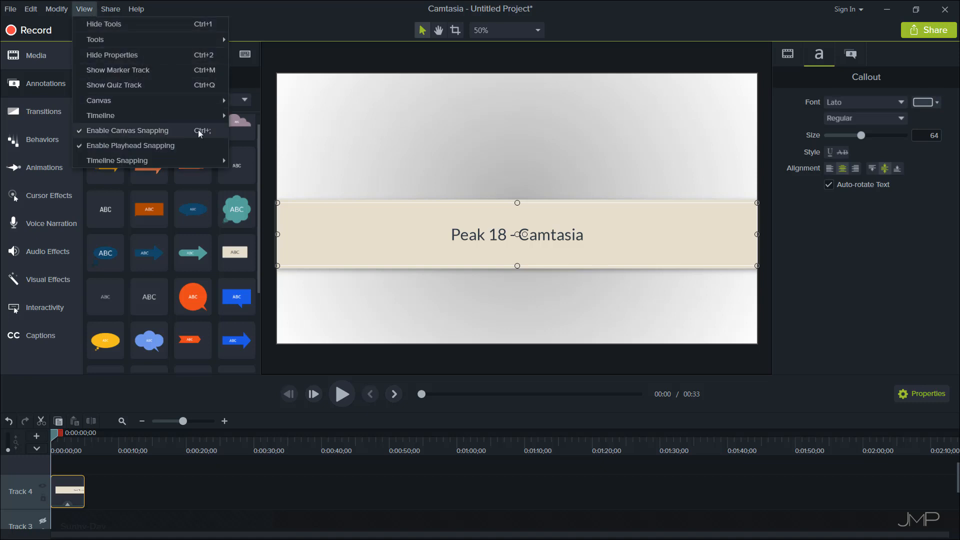
click(467, 103)
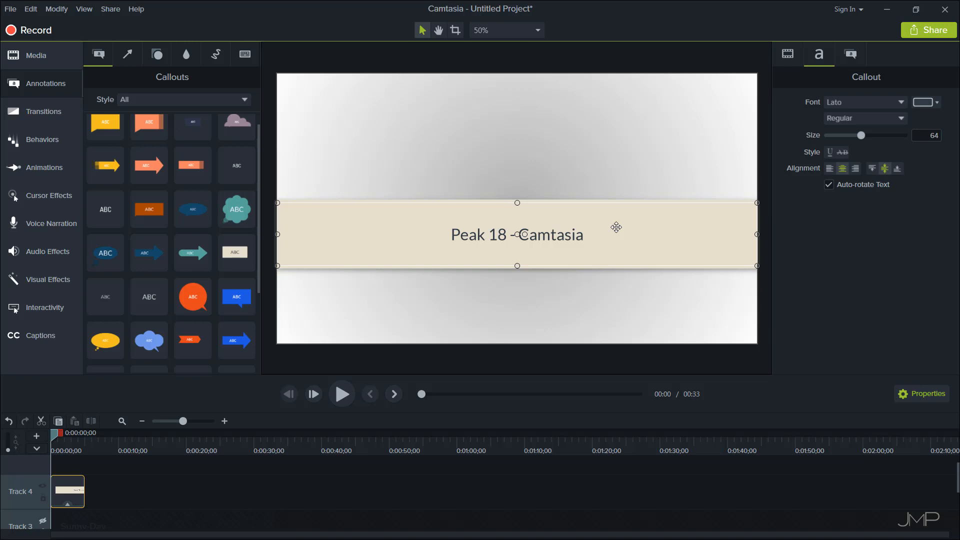
drag(616, 227, 615, 204)
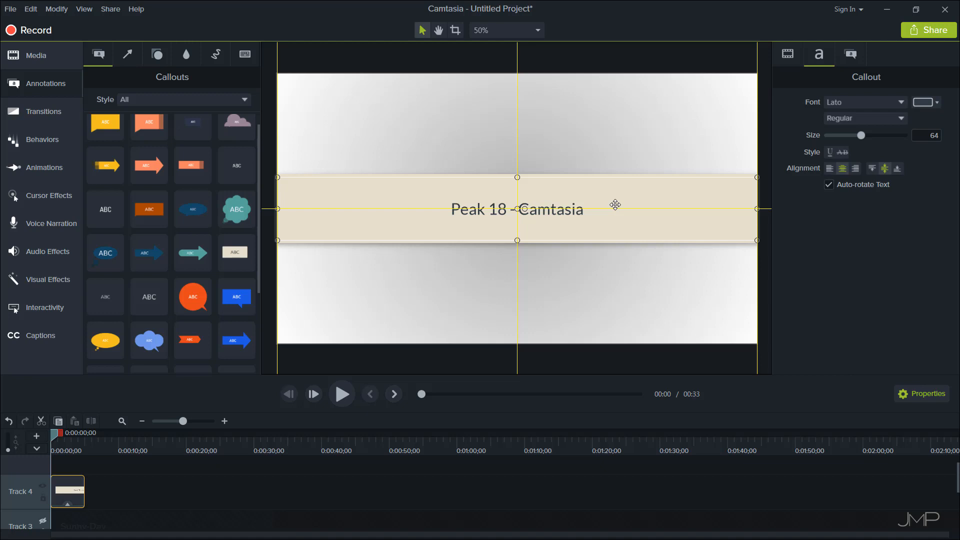
drag(615, 204, 615, 205)
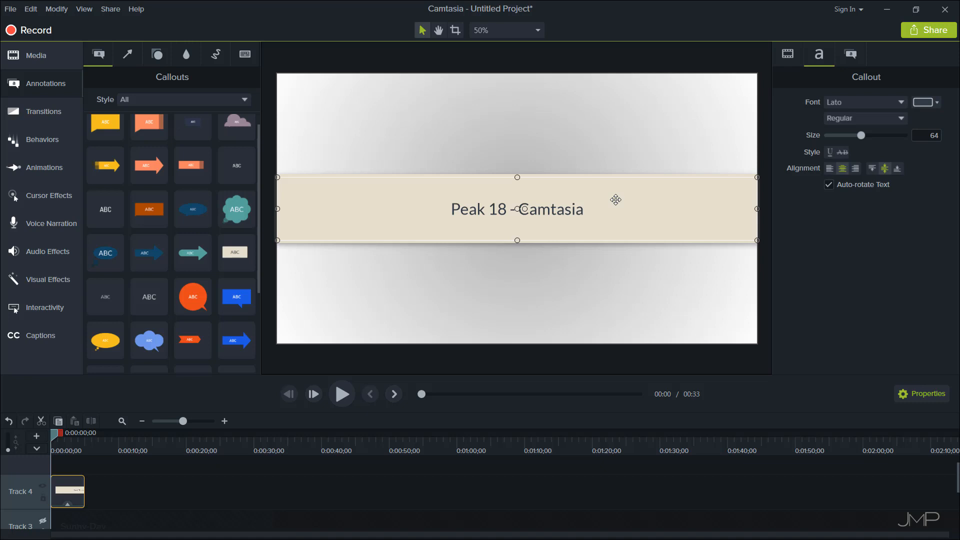
Look through the shape and fill type options in the callout's annotation properties.
click(851, 54)
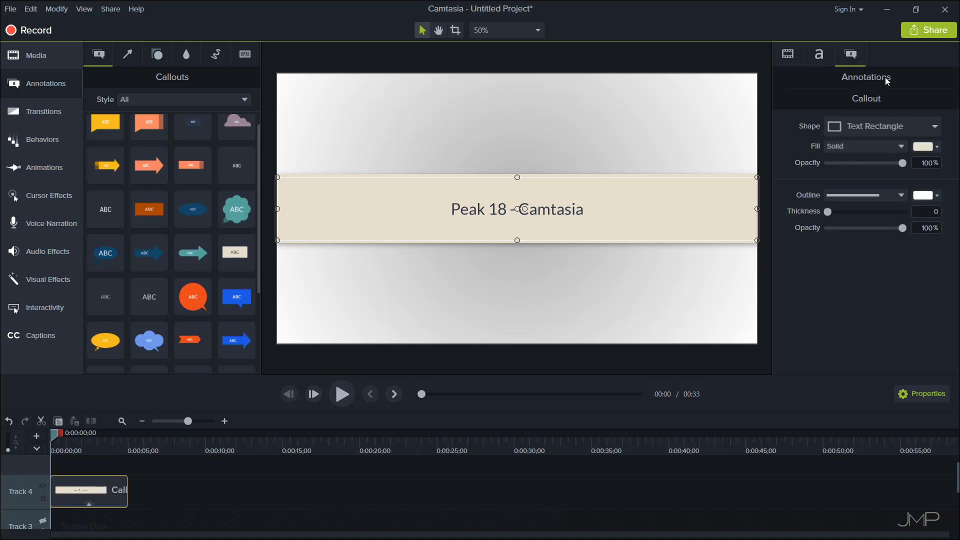
click(934, 126)
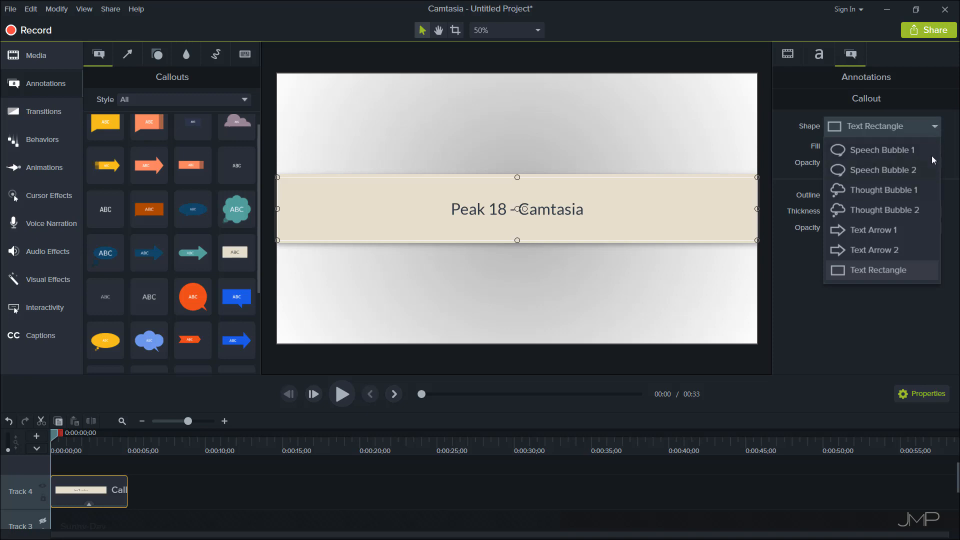
click(934, 128)
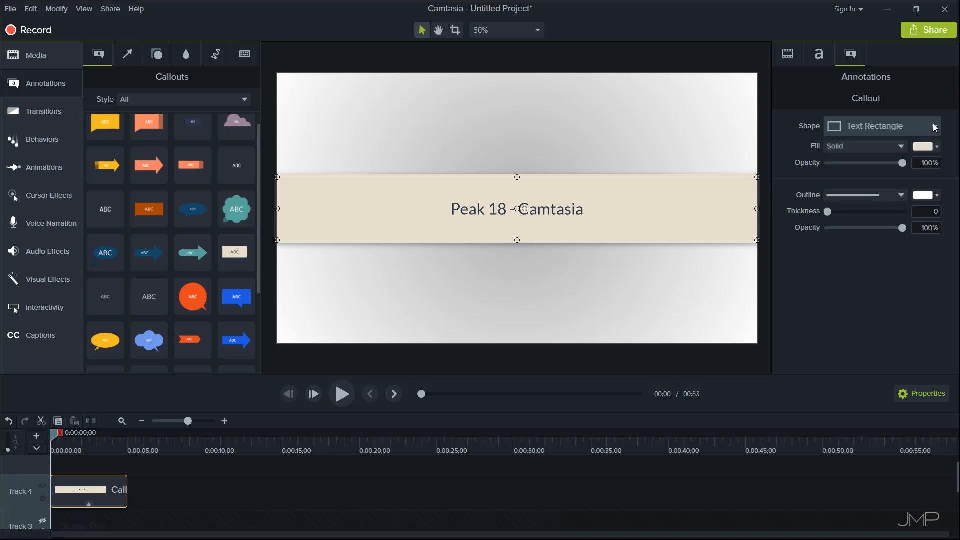
click(901, 147)
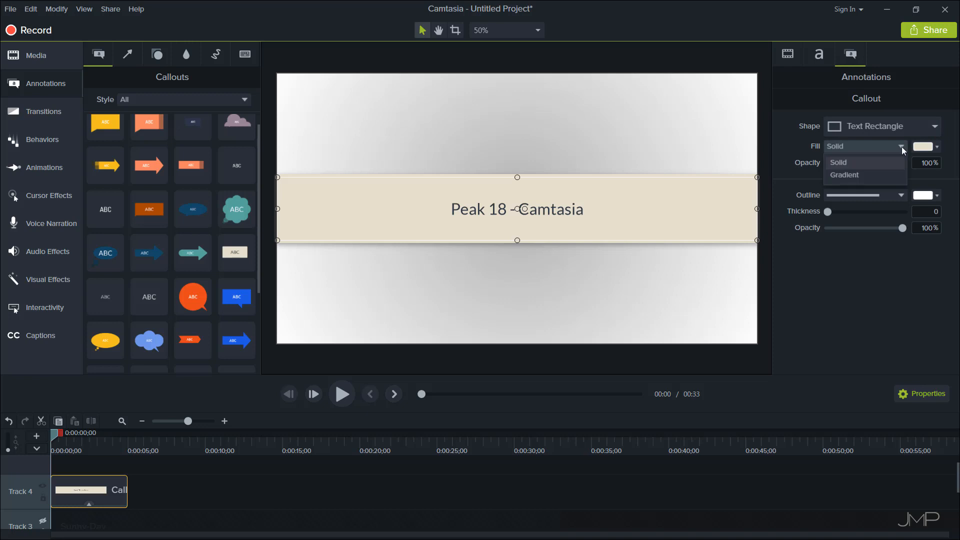
click(901, 146)
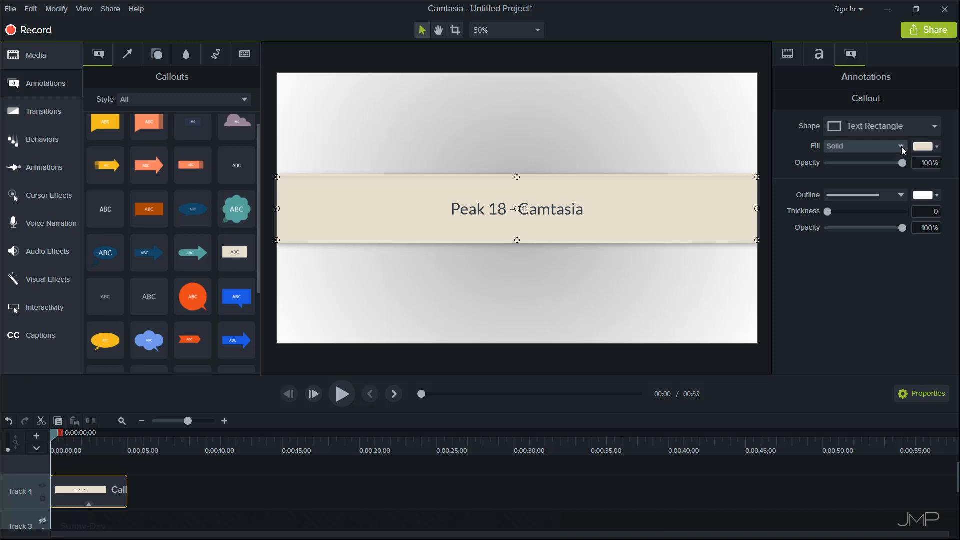
Try a solid red fill on the callout and reset the fill to its original colour.
click(936, 148)
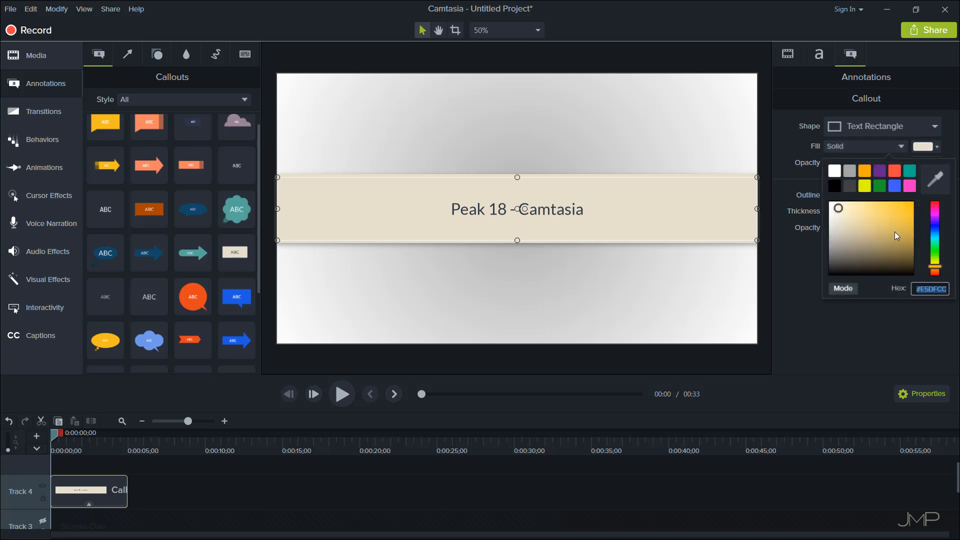
click(851, 289)
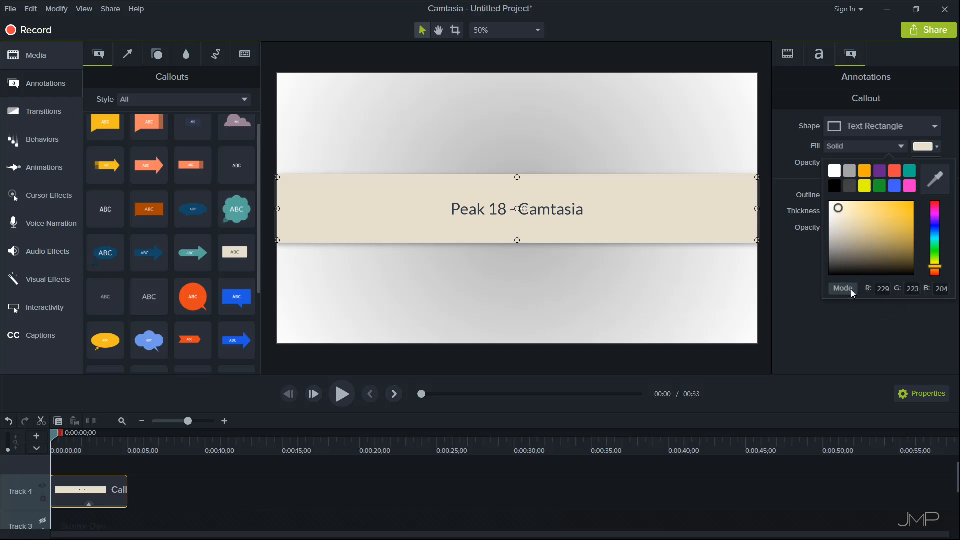
click(850, 290)
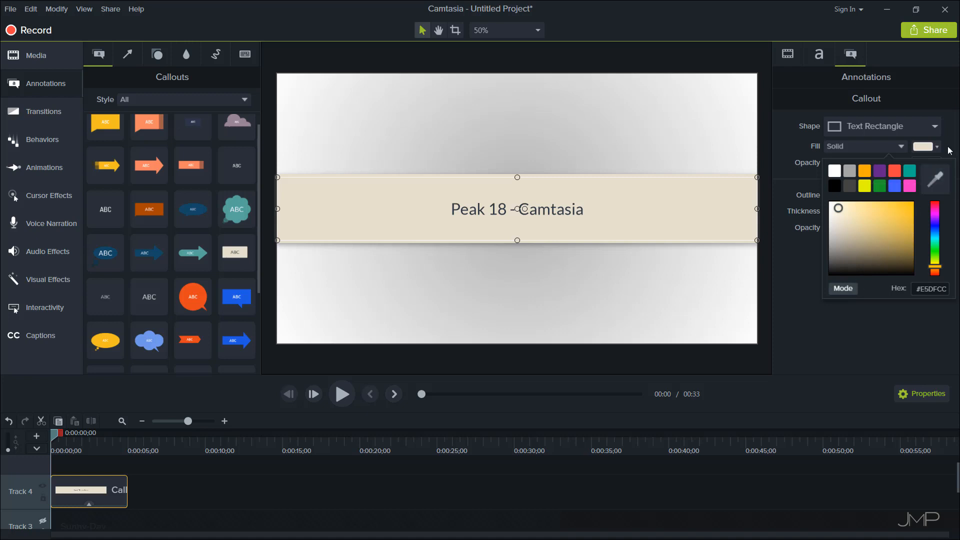
click(894, 171)
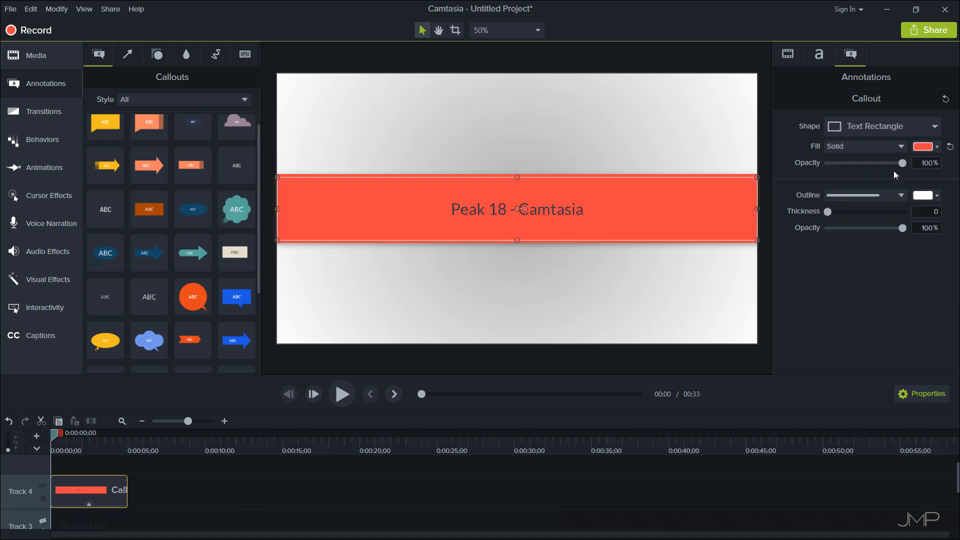
click(951, 148)
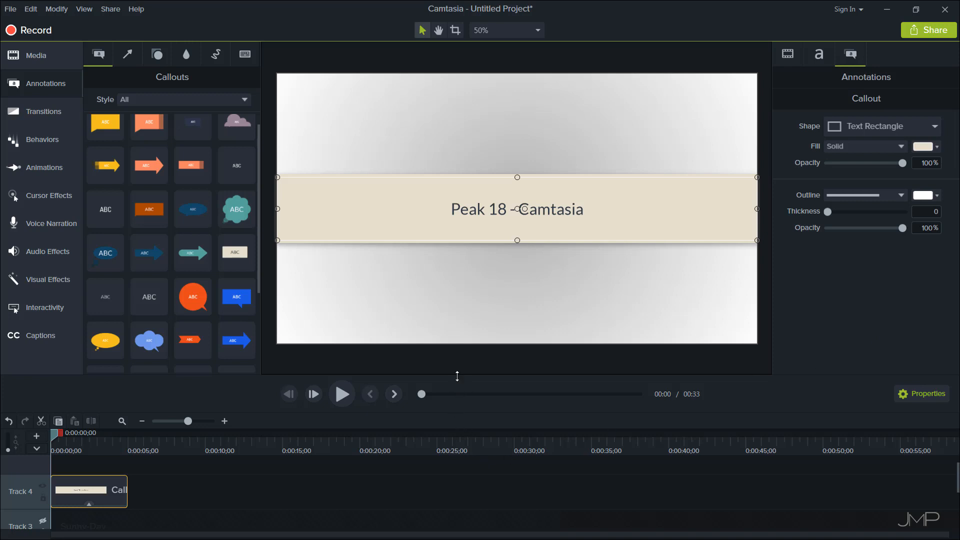
Enlarge the timeline area and move the playhead to 0:00:14;25, over the Fast Typing clip.
drag(456, 374, 463, 274)
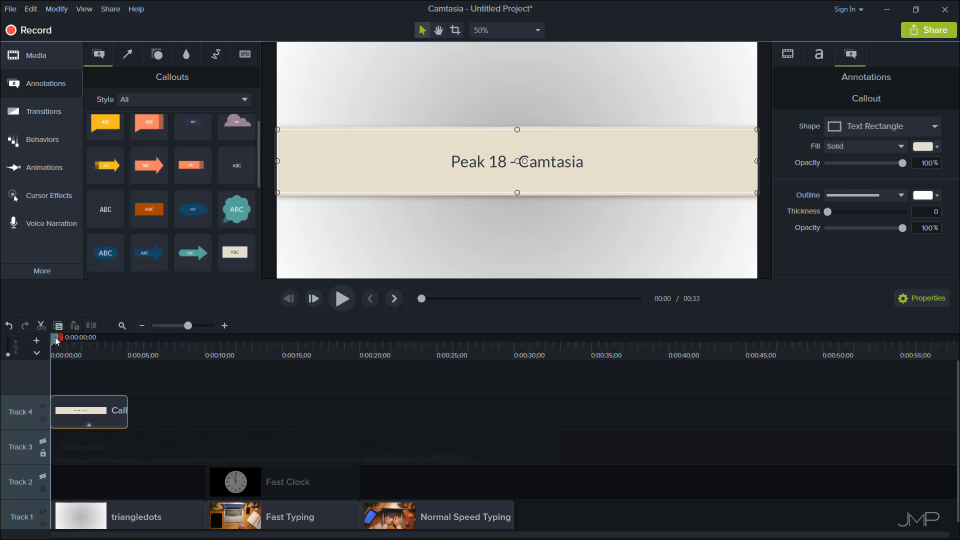
drag(55, 337, 286, 356)
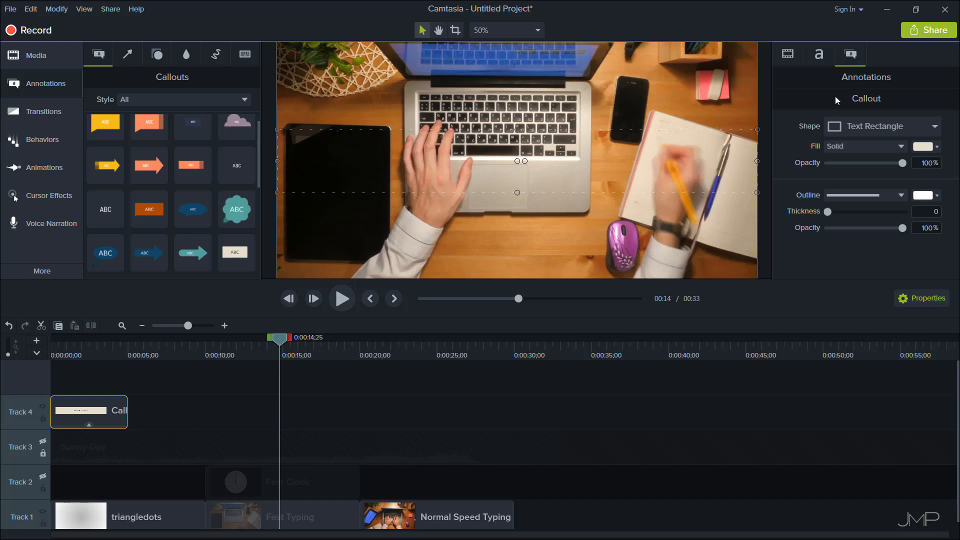
Set the callout's fill colour by sampling the purple of the computer mouse in the video with the eyedropper.
click(937, 147)
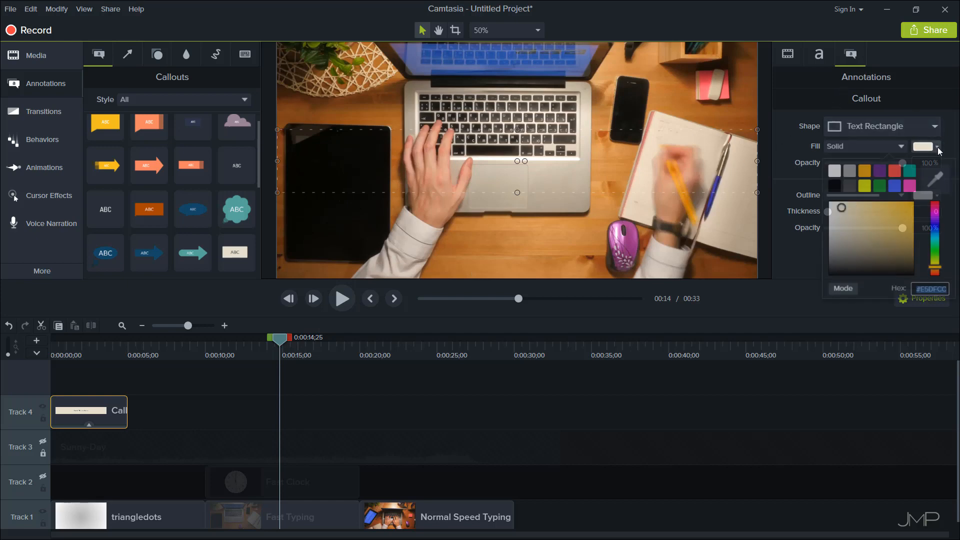
click(935, 178)
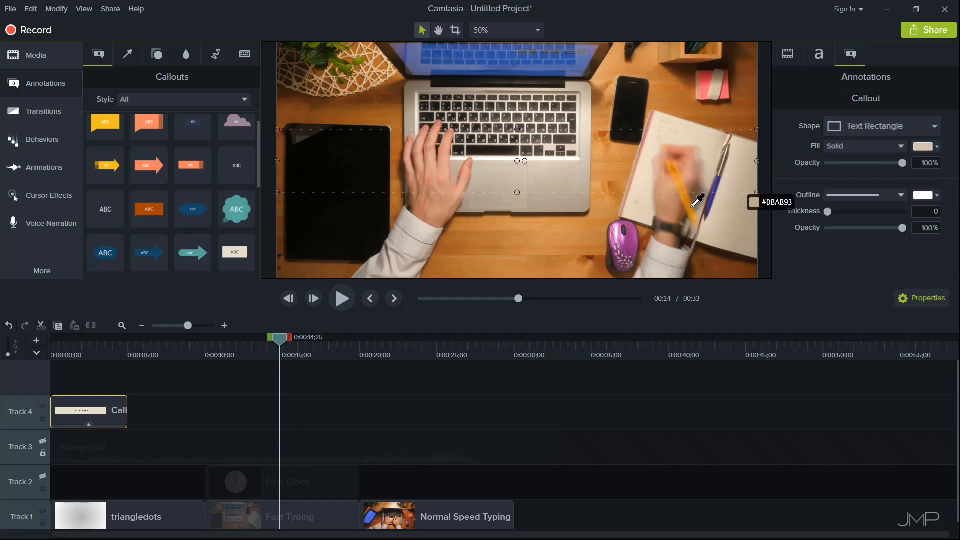
click(632, 238)
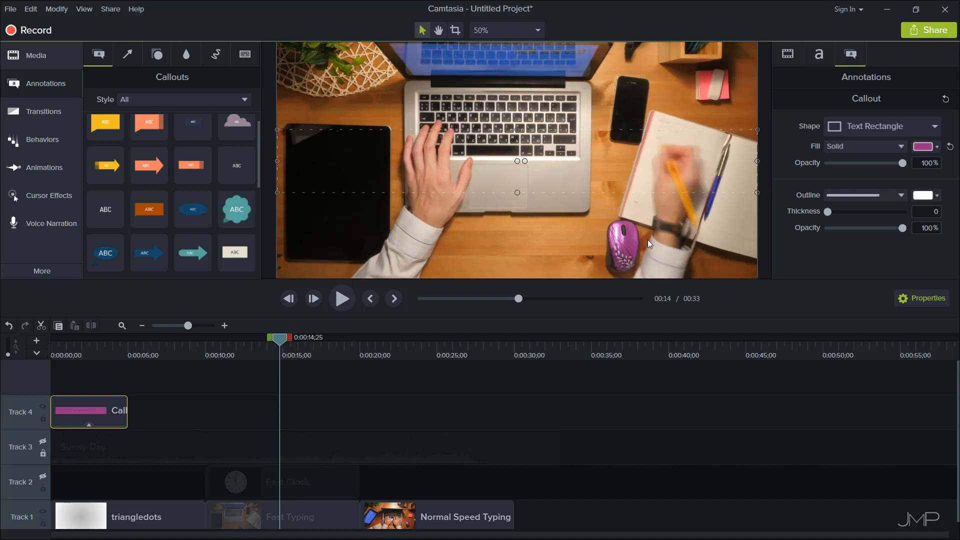
Return the playhead to the start of the timeline and set the callout's fill opacity to 75%.
drag(276, 338, 20, 357)
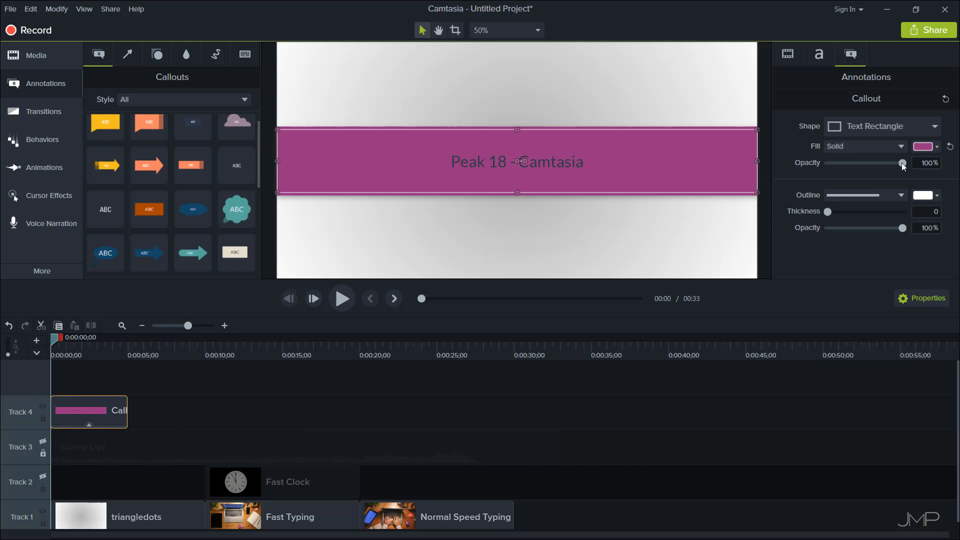
mouse_move(902, 163)
mouse_down()
mouse_move(875, 165)
mouse_move(882, 165)
mouse_up()
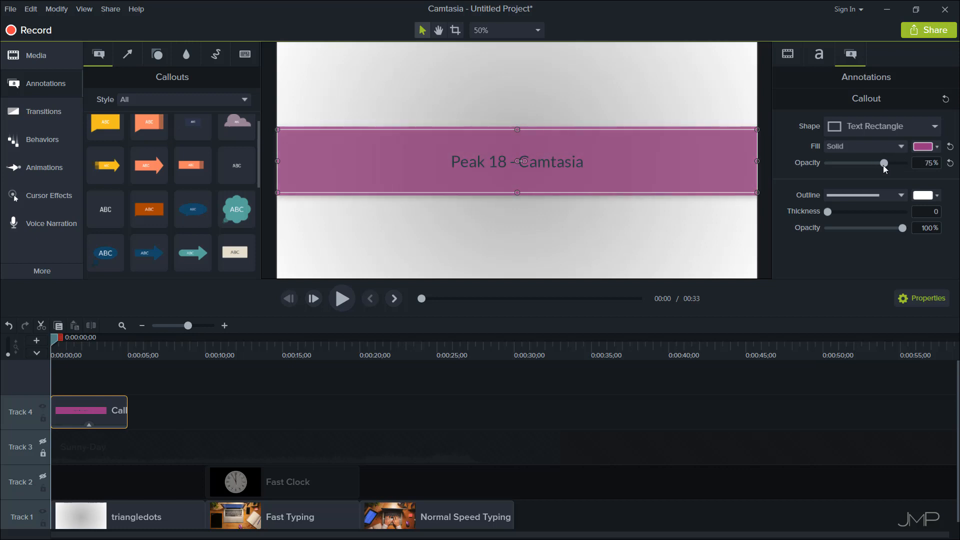
drag(883, 165, 871, 162)
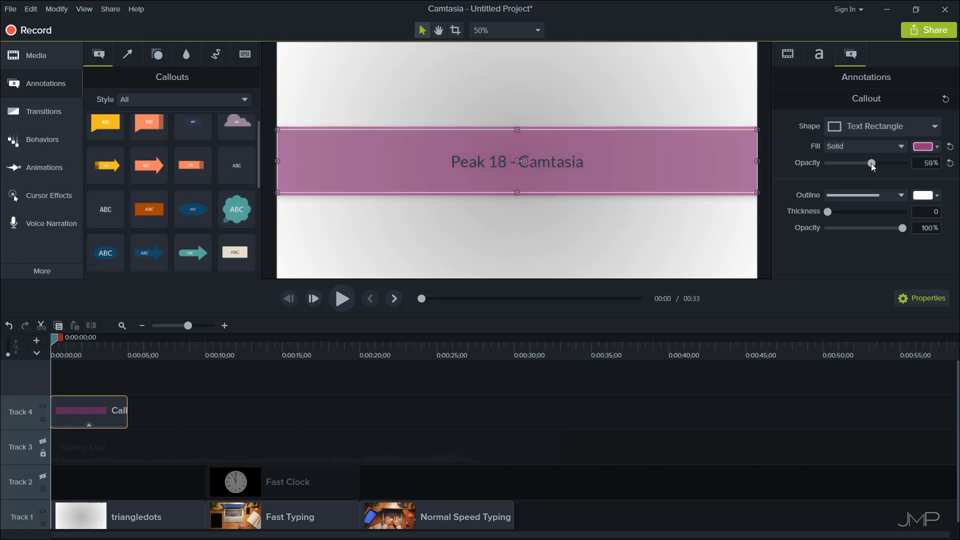
click(929, 163)
text(75)
key(Return)
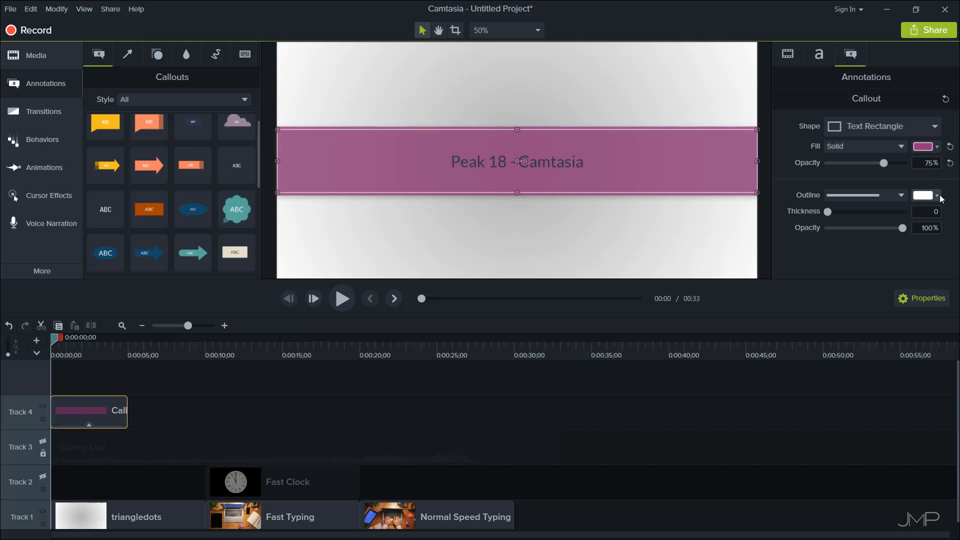
Give the callout a dark grey solid outline with a thickness of 3.
click(901, 195)
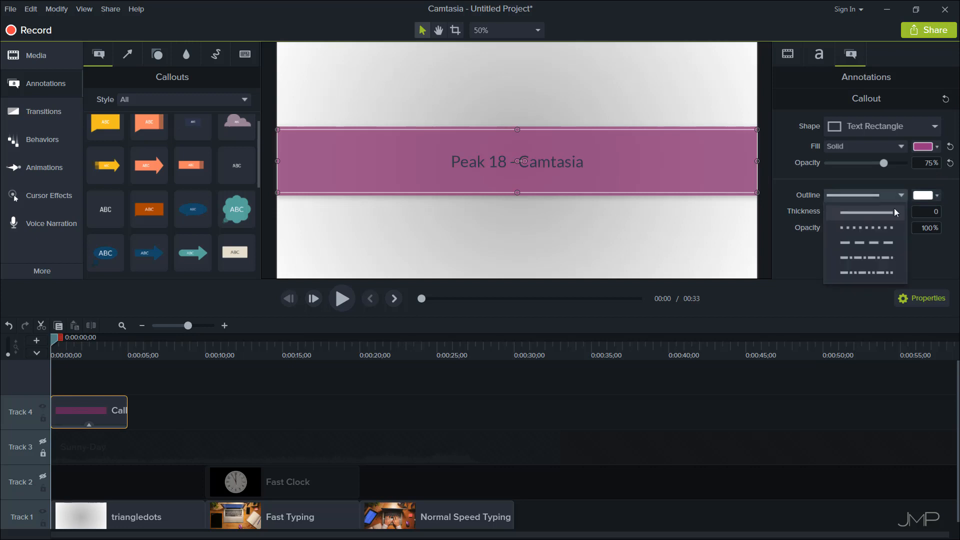
click(901, 195)
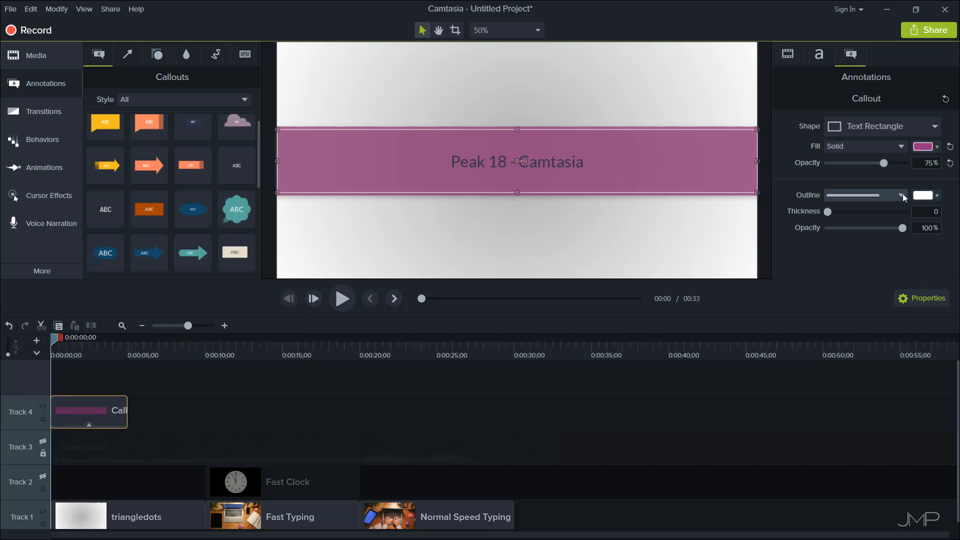
click(926, 196)
click(849, 234)
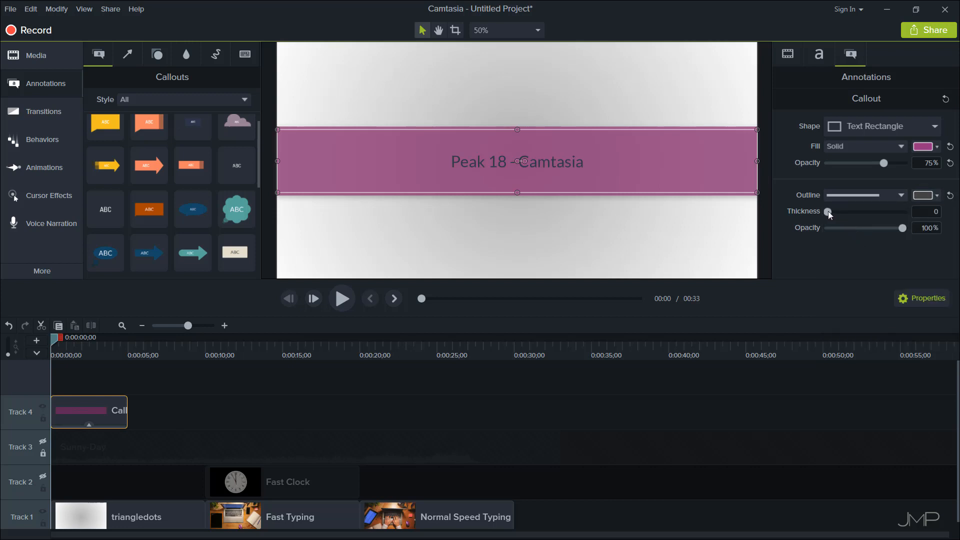
mouse_move(828, 211)
mouse_down()
mouse_move(861, 212)
mouse_move(845, 216)
mouse_up()
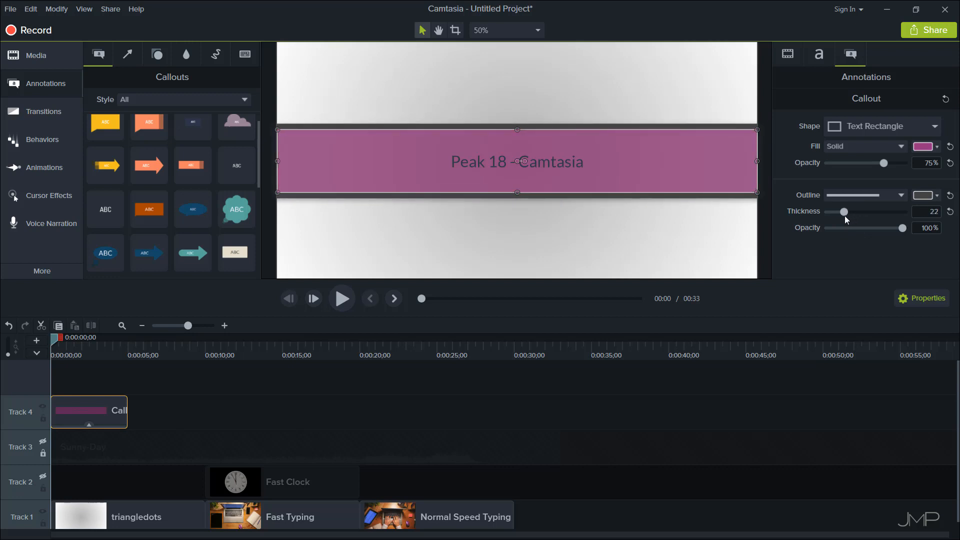
drag(931, 212, 945, 216)
text(3)
key(Return)
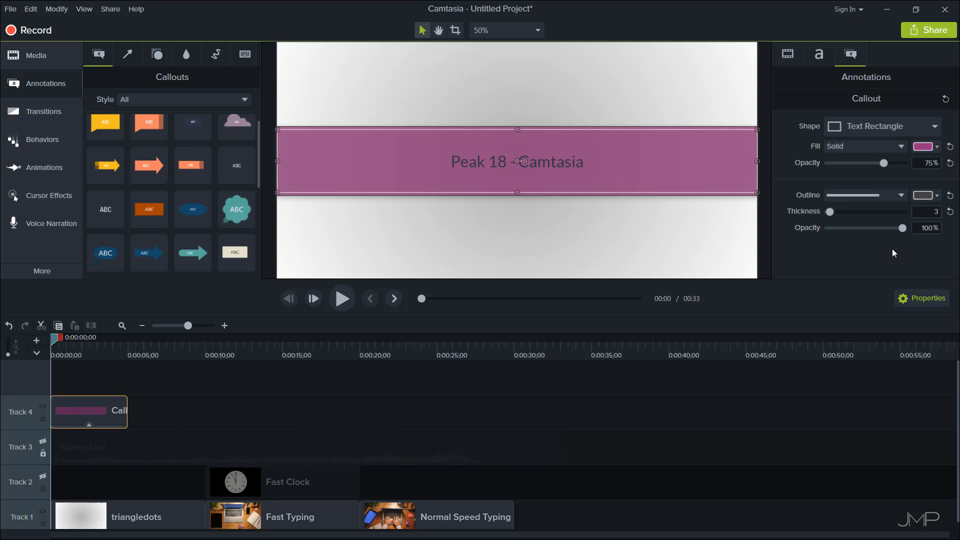
Try an outline thickness of 0 on the callout for comparison and restore the thickness to 3.
double_click(931, 211)
text(0)
key(Return)
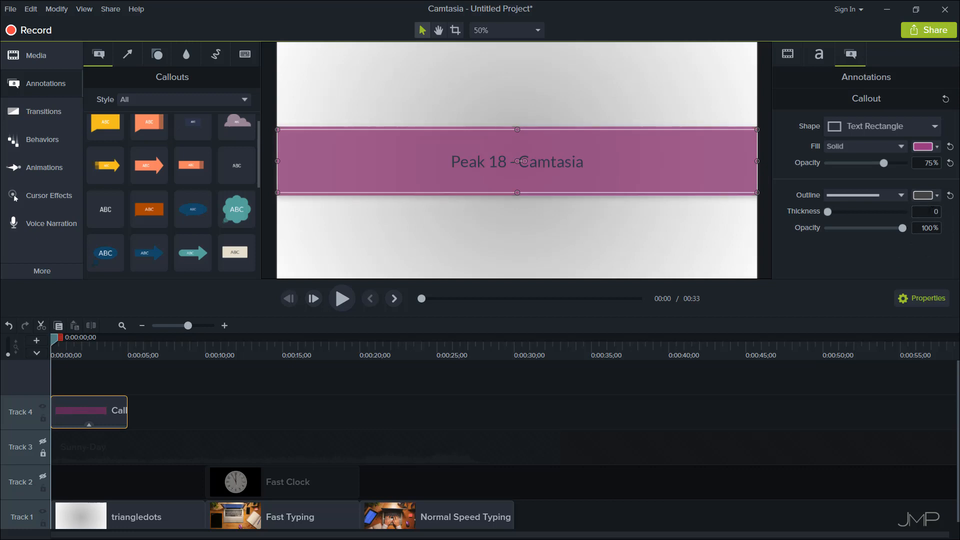
double_click(931, 211)
key(Return)
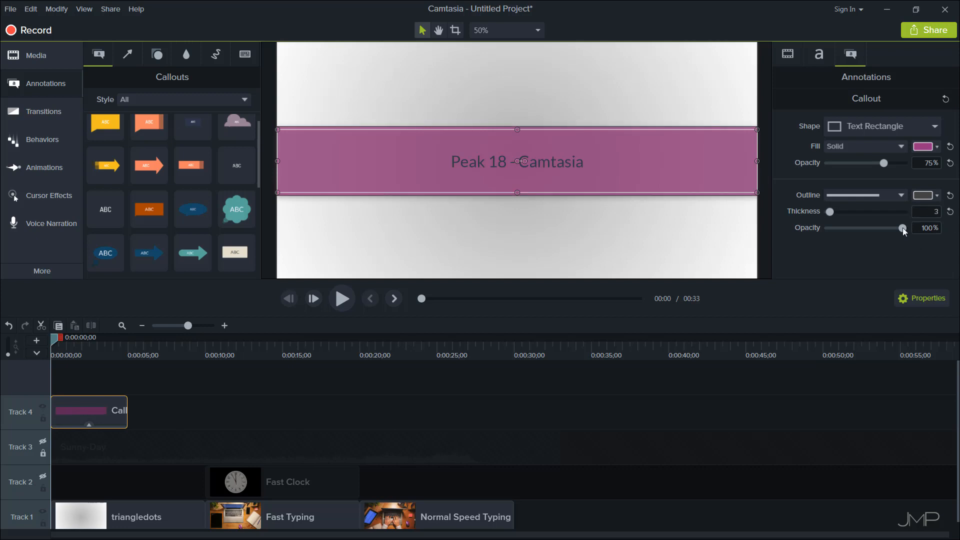
Set the callout's outline opacity to 75%.
drag(903, 228, 887, 228)
double_click(929, 228)
text(75)
key(Return)
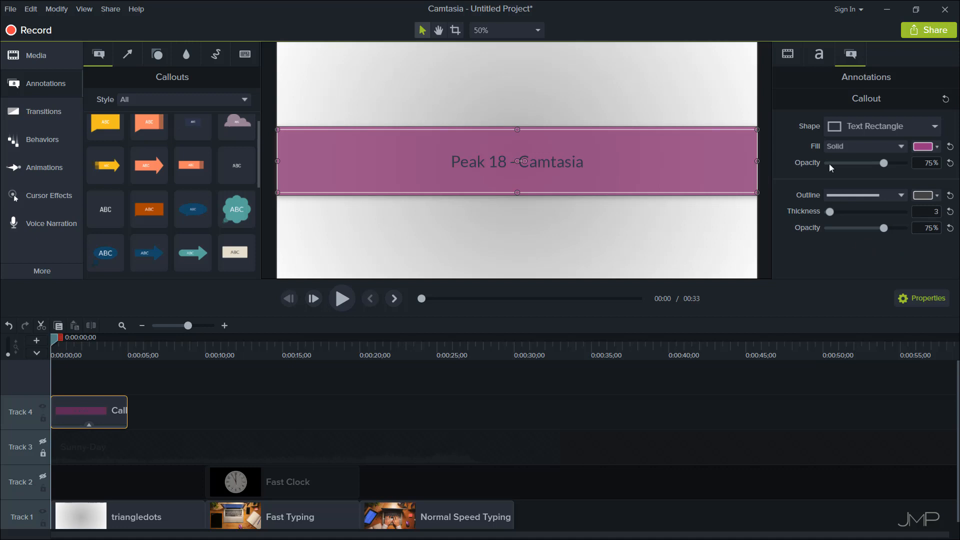
Change the callout's text to the Tahoma font at size 120.
click(820, 58)
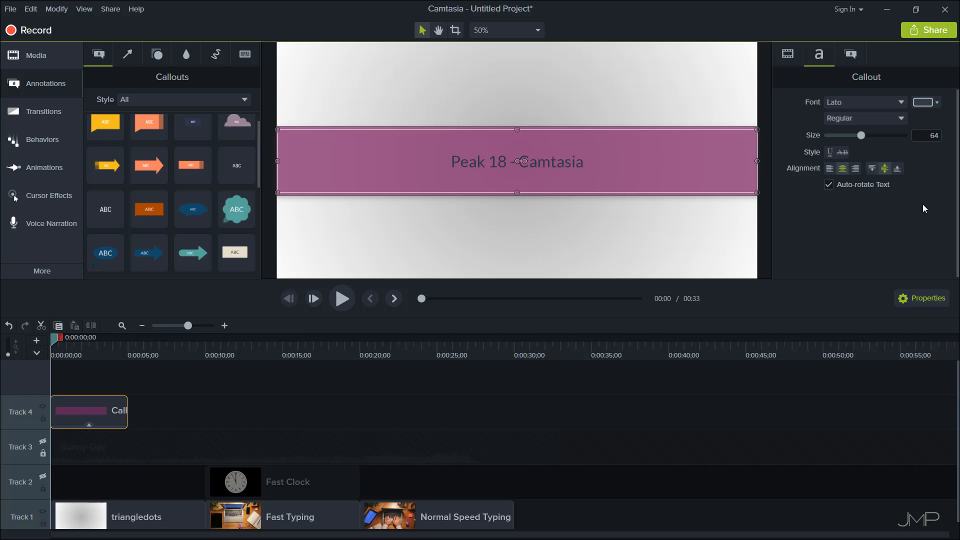
click(899, 102)
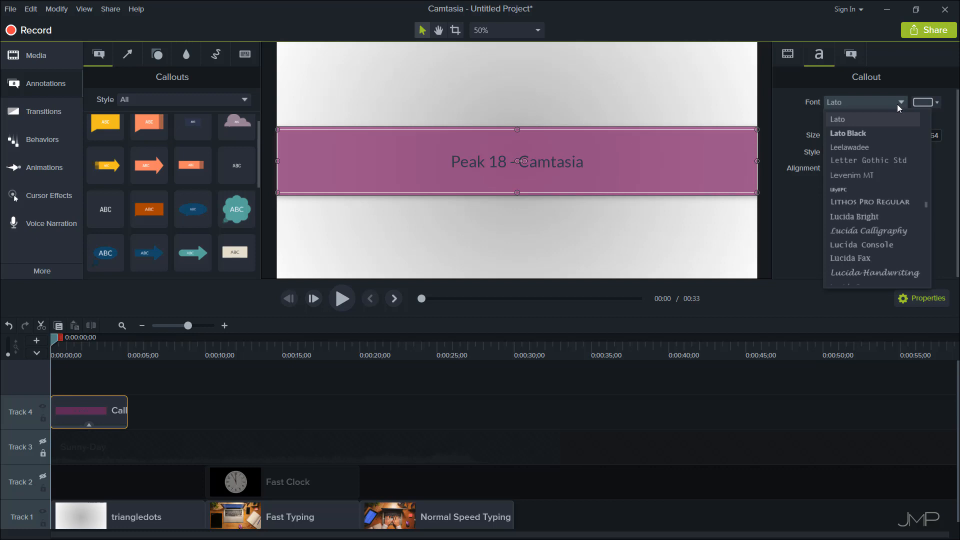
key(t)
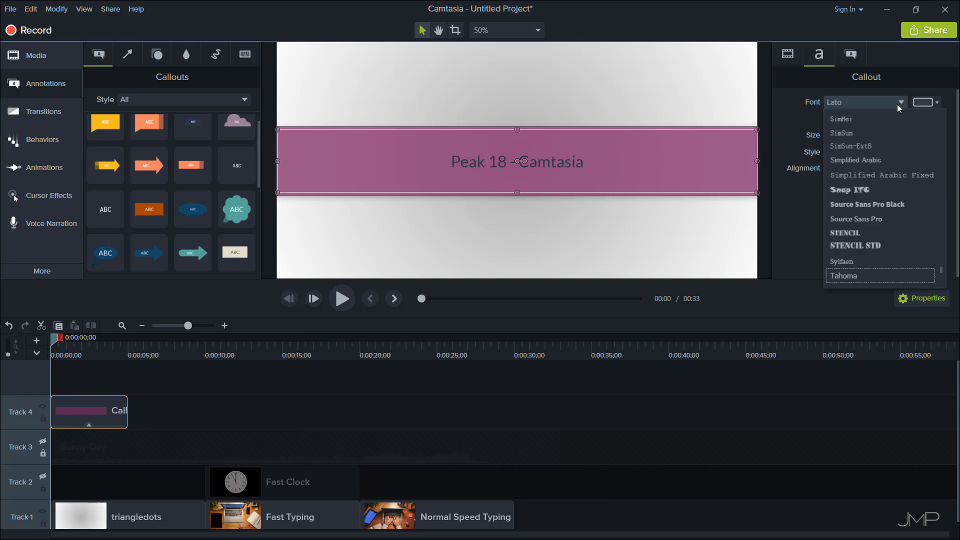
click(843, 277)
double_click(931, 135)
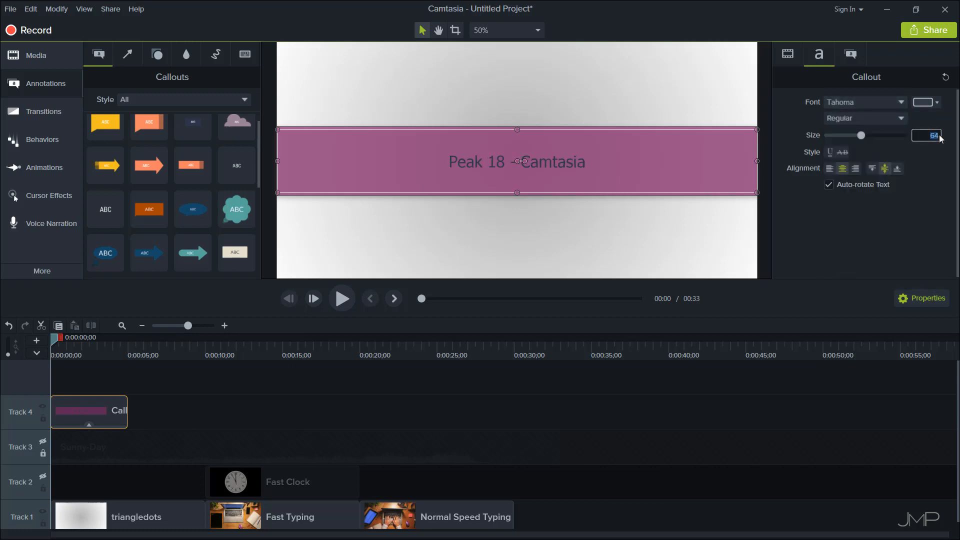
text(120)
key(Return)
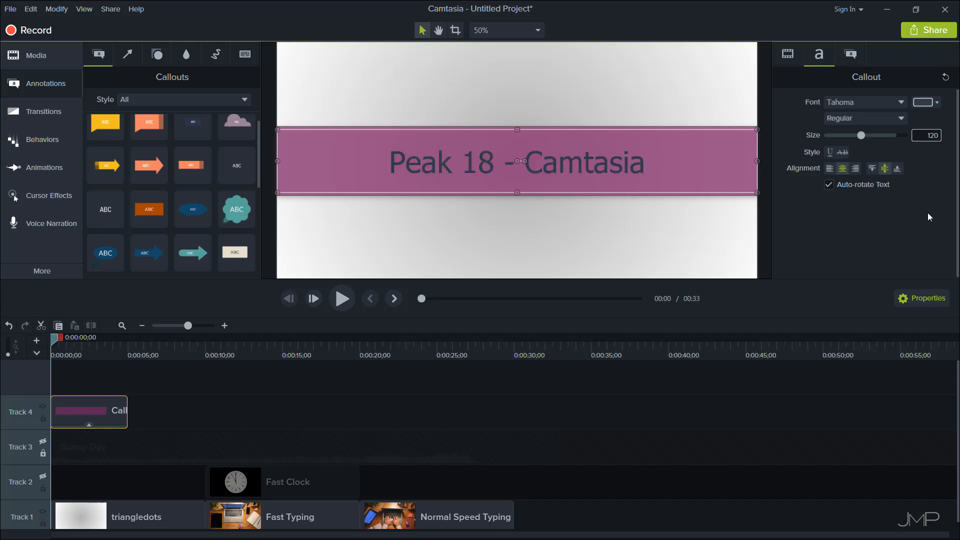
Try rotating the callout around its Z, Y and X axes and reset all three rotations.
click(787, 54)
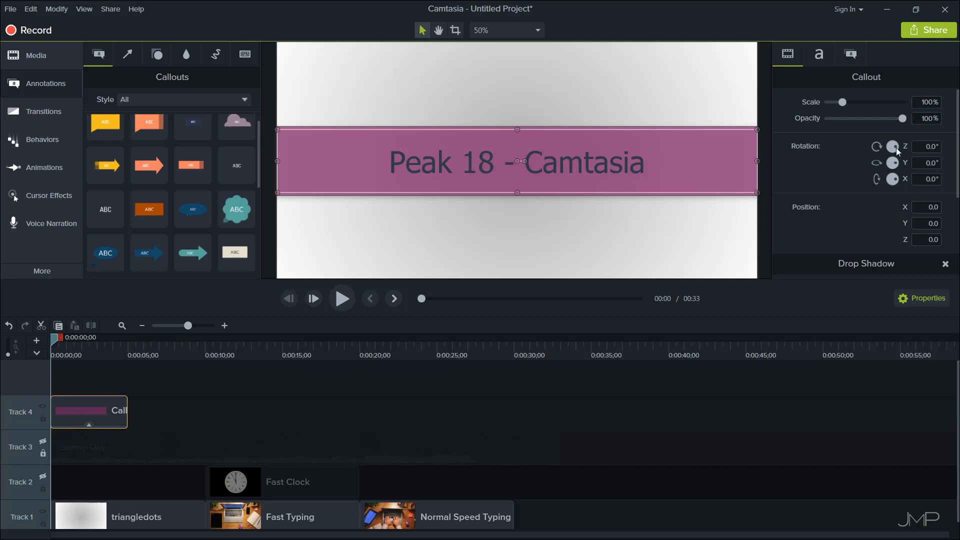
drag(896, 148, 930, 175)
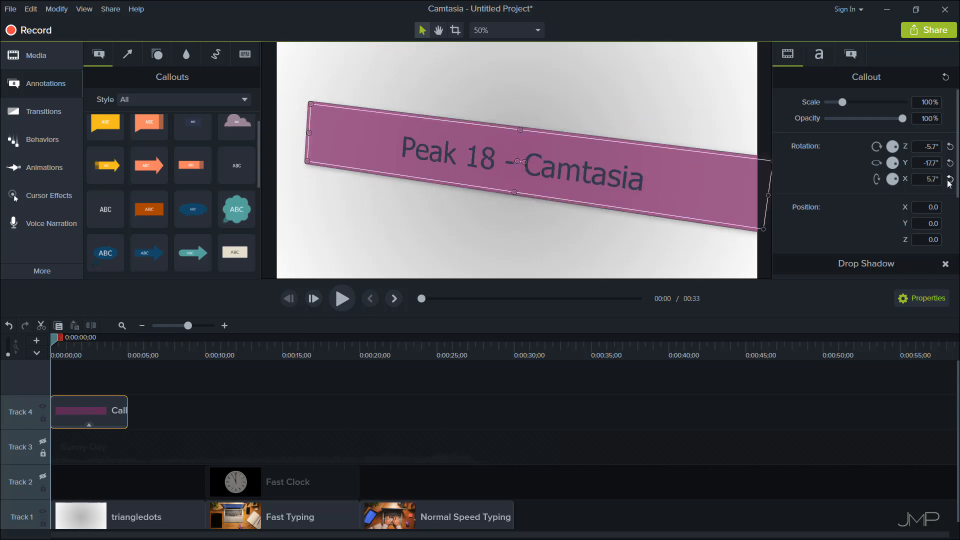
click(949, 179)
click(950, 163)
click(950, 147)
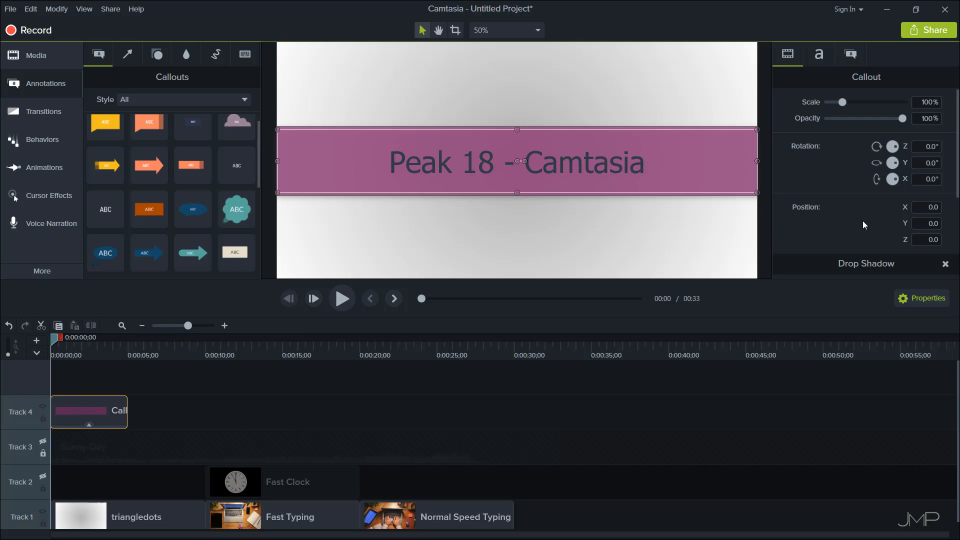
Try removing the drop shadow from the callout and undo the removal.
mouse_move(681, 178)
mouse_down()
mouse_move(671, 129)
mouse_move(668, 187)
mouse_move(622, 189)
mouse_move(653, 190)
mouse_move(698, 239)
mouse_move(688, 160)
mouse_move(697, 152)
mouse_move(674, 158)
mouse_move(697, 155)
mouse_move(681, 178)
mouse_up()
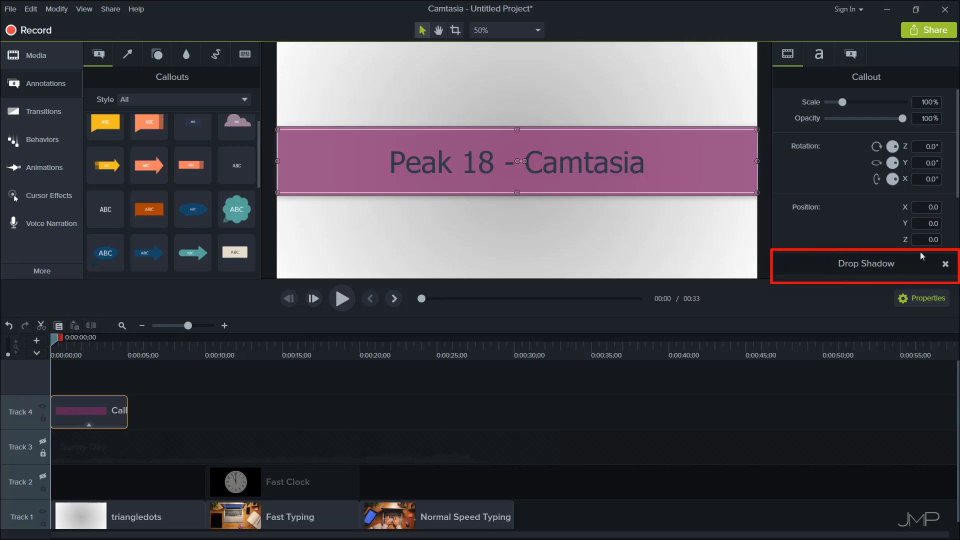
click(945, 264)
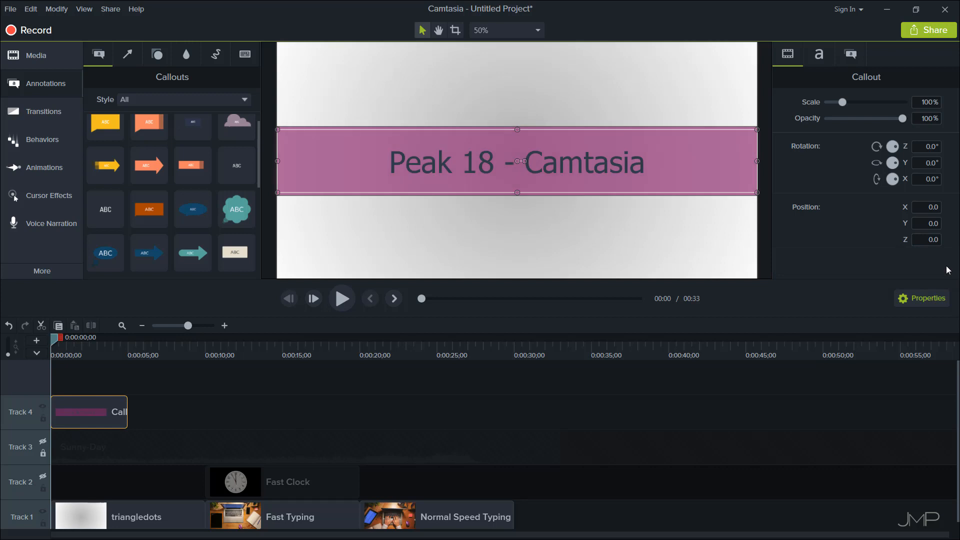
key(ctrl+z)
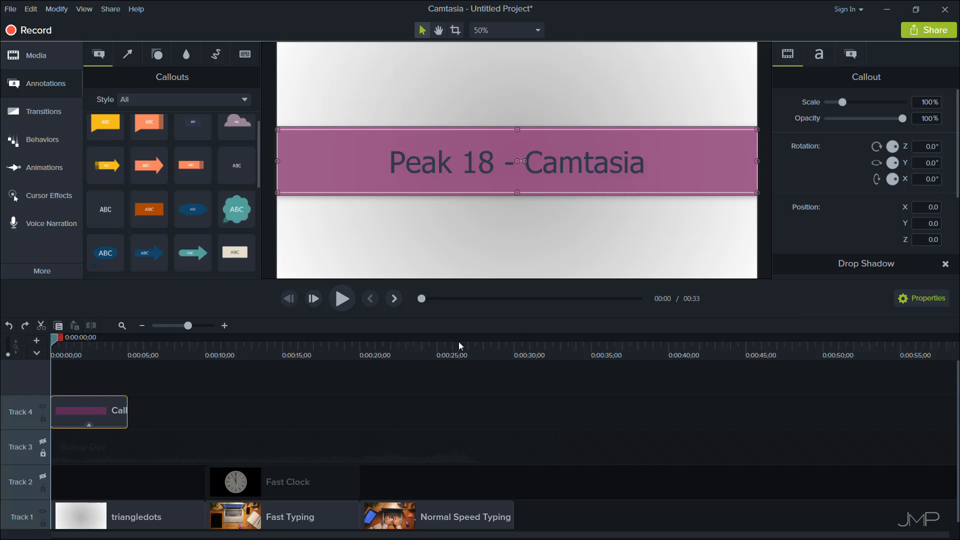
Select the callout's Drop Shadow effect on the timeline, try an angle of 270° and an offset of 54, and reset both values.
click(88, 425)
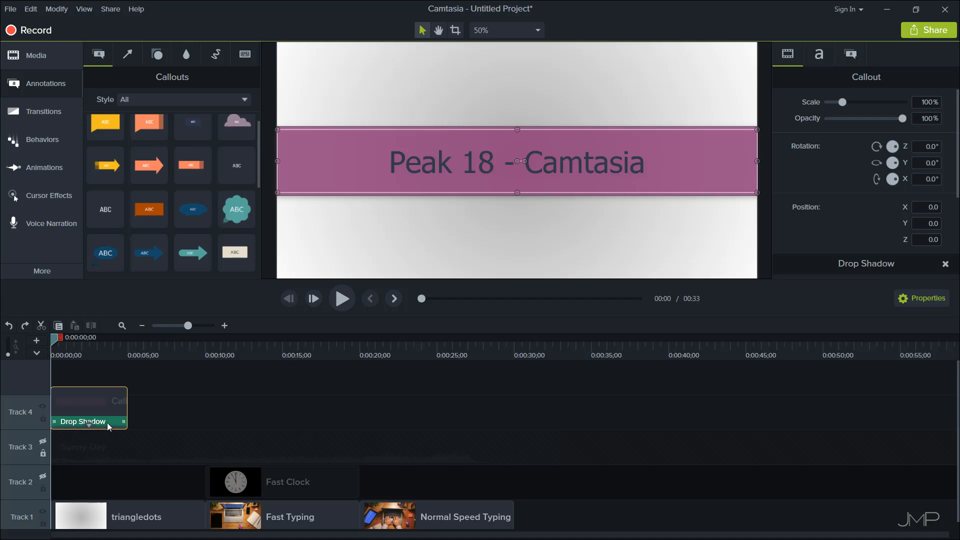
right_click(111, 425)
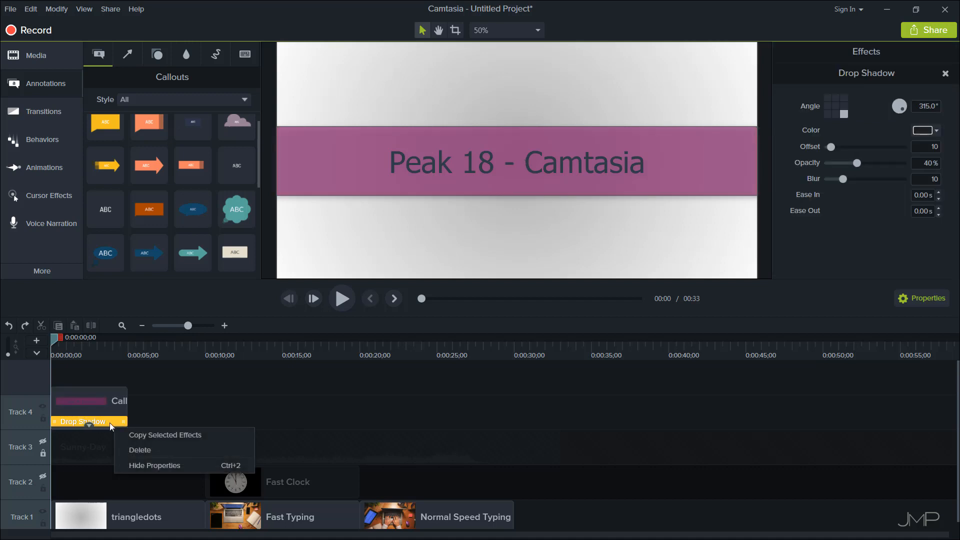
click(878, 247)
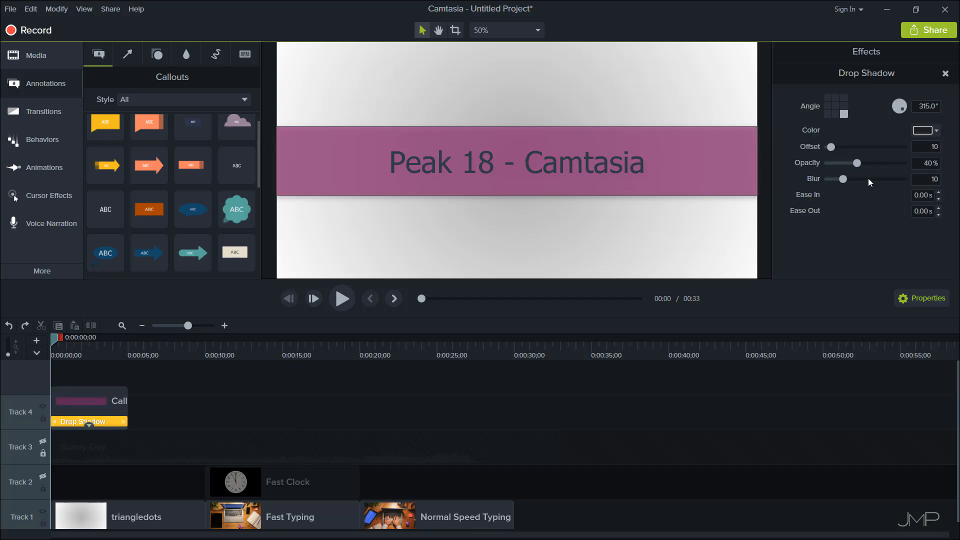
click(835, 114)
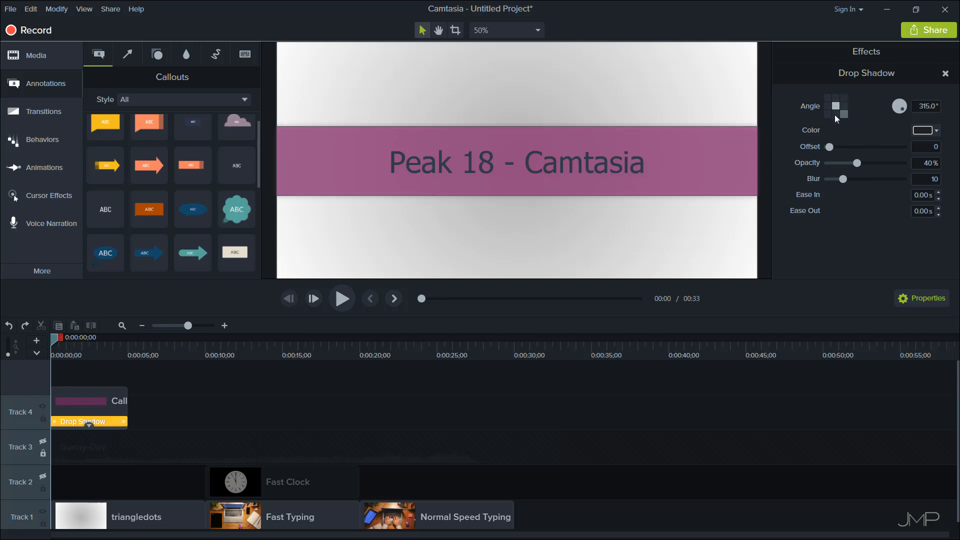
mouse_move(831, 148)
mouse_down()
mouse_move(852, 149)
mouse_move(843, 149)
mouse_up()
click(949, 106)
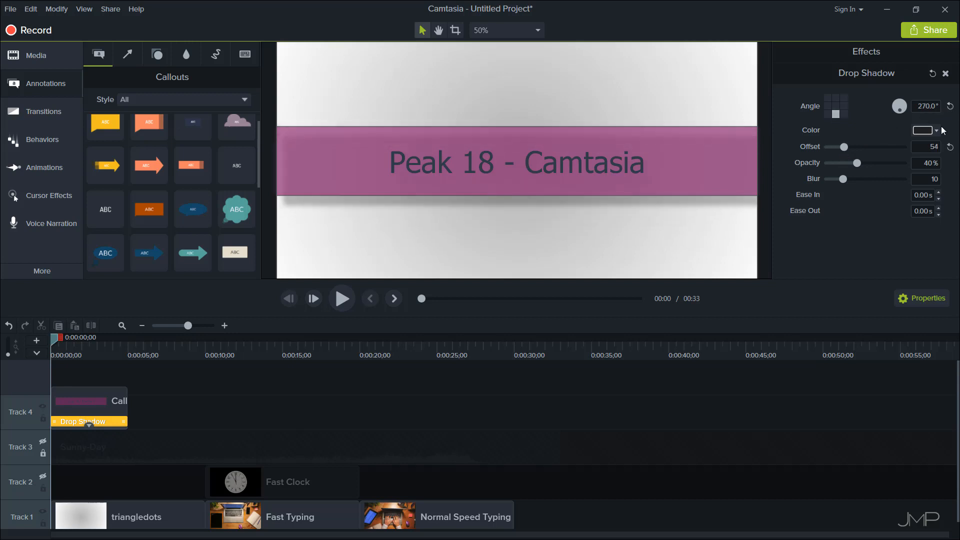
click(950, 147)
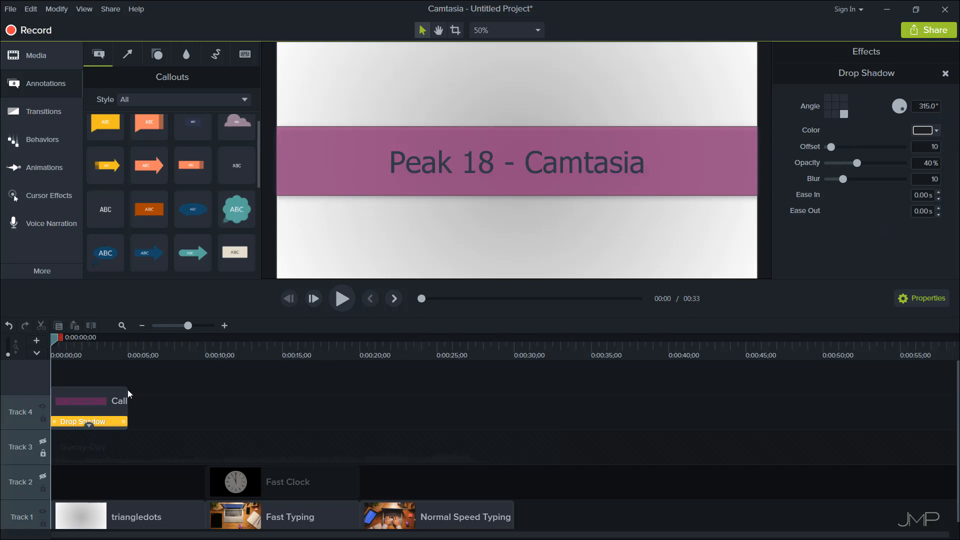
click(86, 423)
click(88, 404)
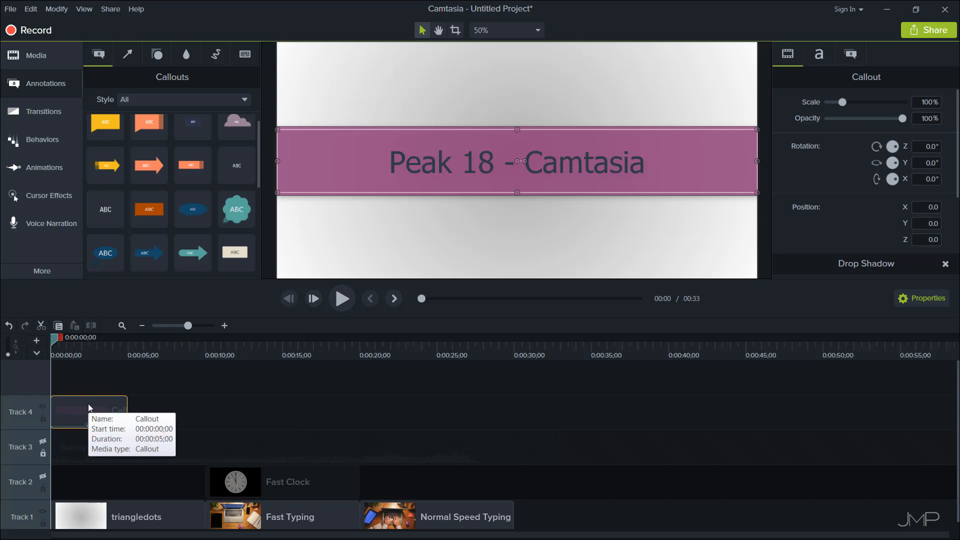
Move the playhead to 0:00:02;00 and shift the callout on Track 4 so it starts there.
drag(52, 338, 82, 345)
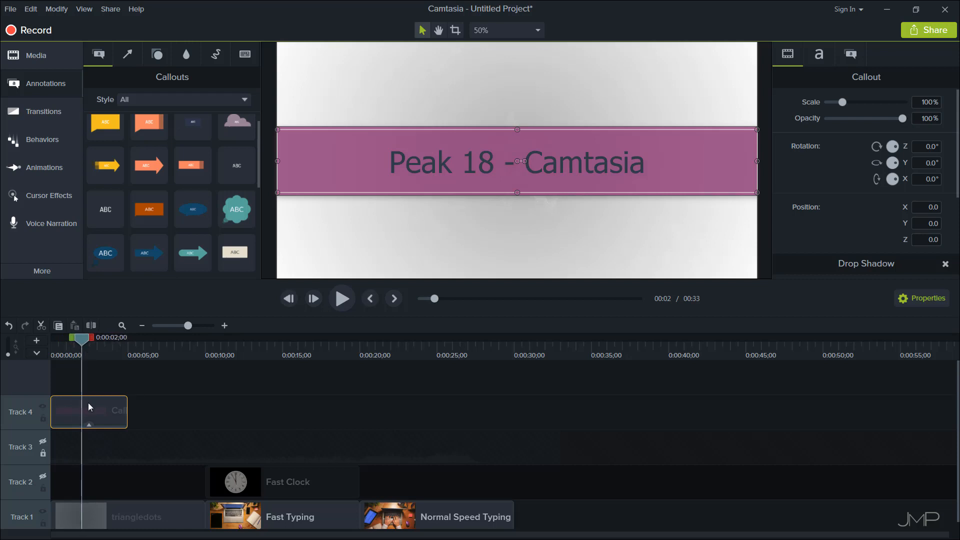
drag(88, 406, 133, 411)
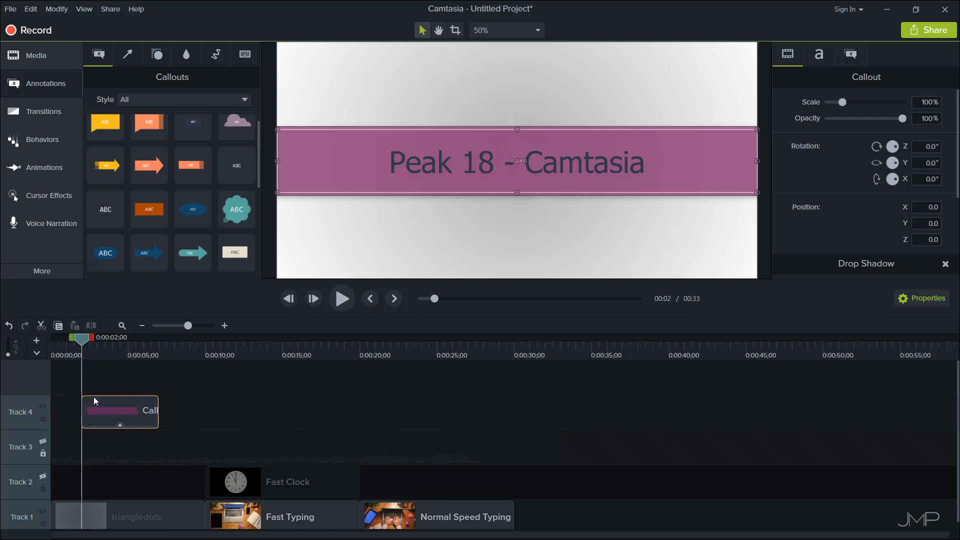
Return the playhead to the start and apply the Fade transition to both ends of the callout on Track 4.
mouse_move(95, 399)
mouse_down()
mouse_move(105, 400)
mouse_move(95, 400)
mouse_up()
drag(83, 341, 52, 347)
click(44, 112)
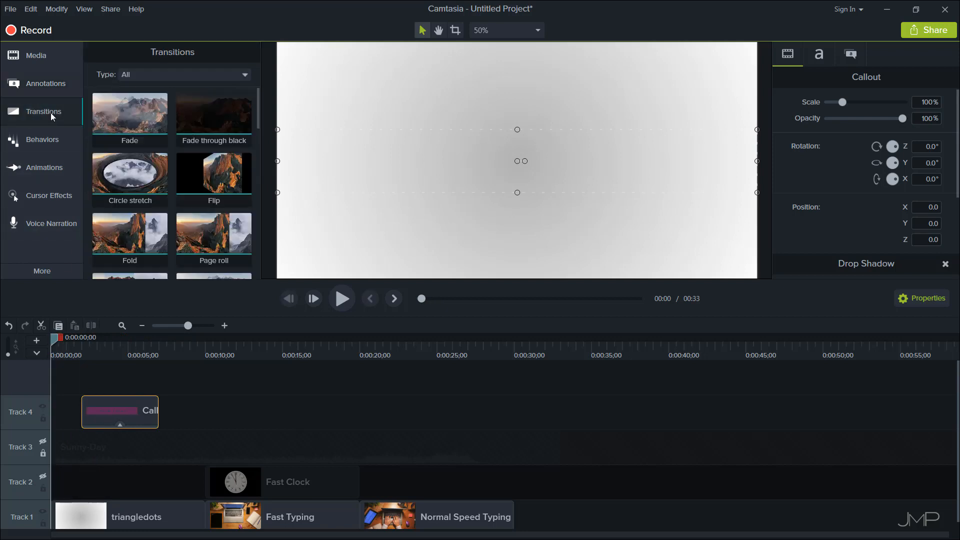
click(246, 75)
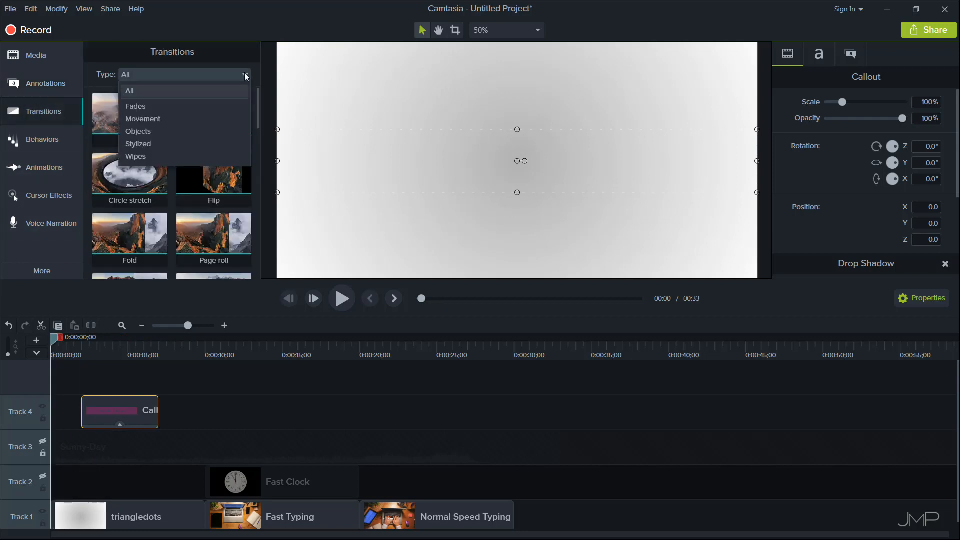
click(245, 75)
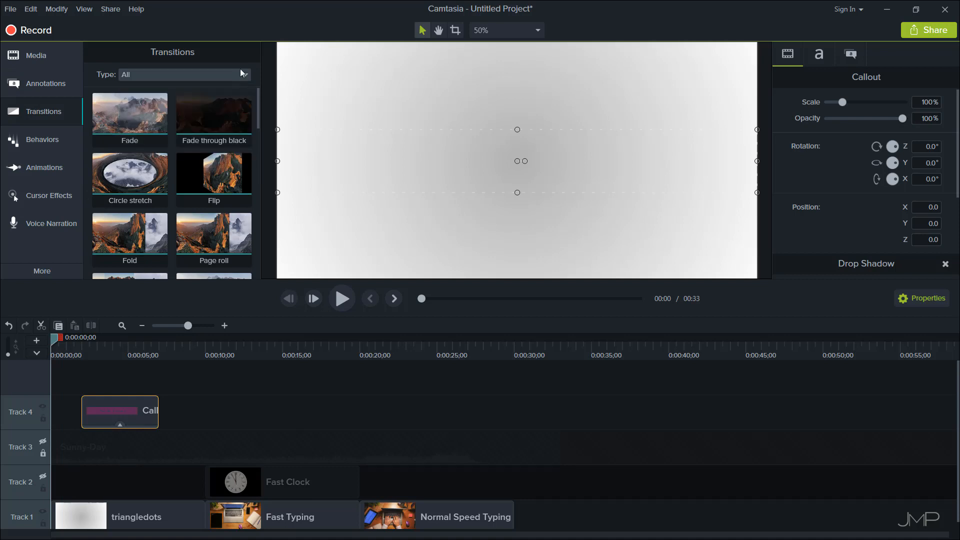
click(119, 122)
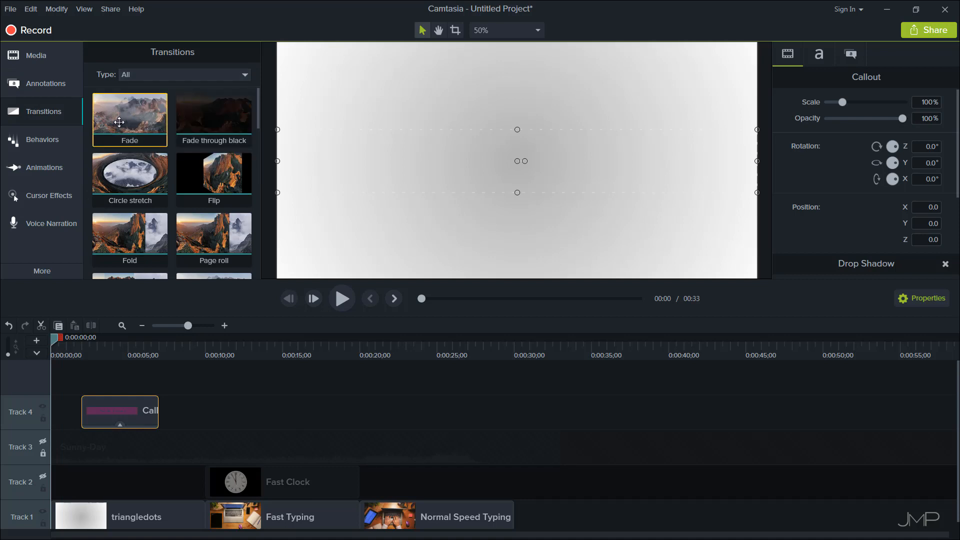
drag(119, 122, 115, 415)
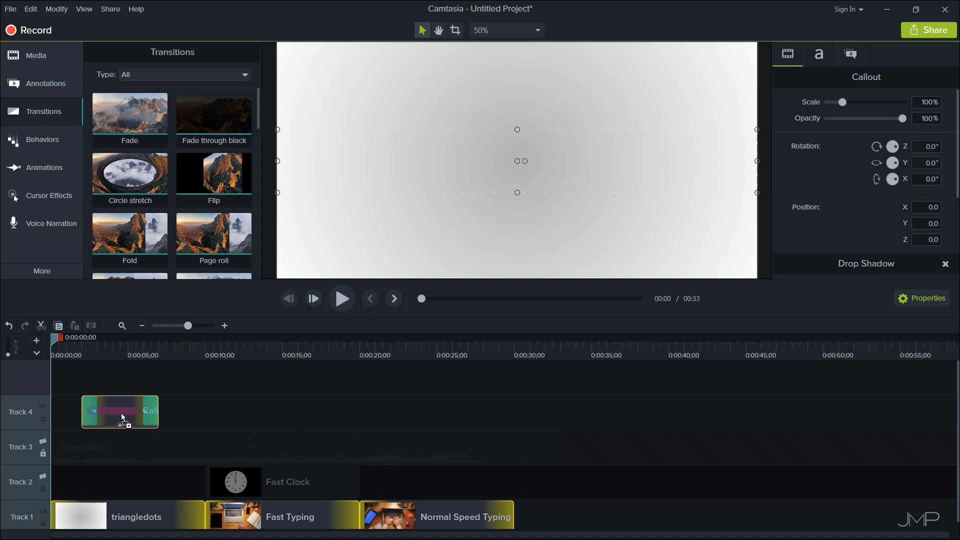
click(122, 417)
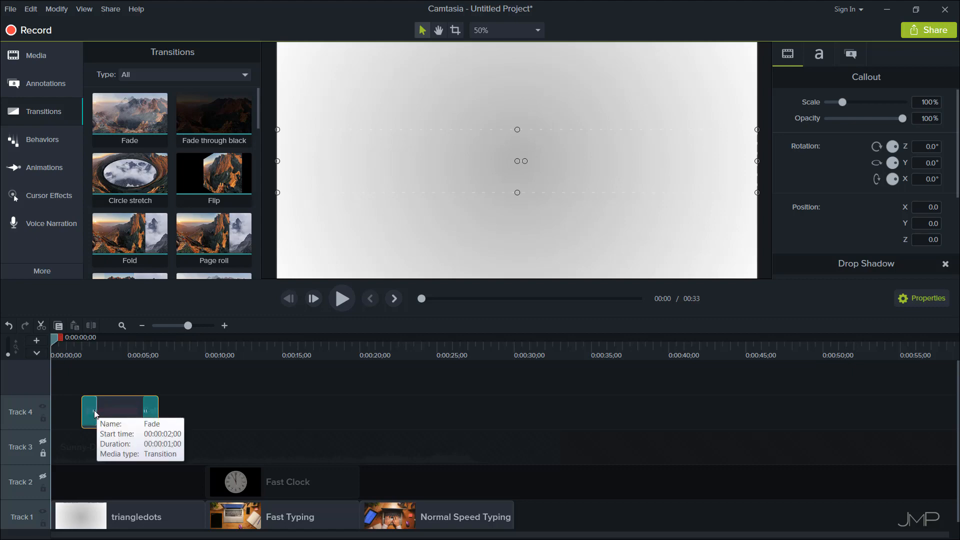
Shorten the callout's Fade transitions and delete them from both ends of the clip.
drag(94, 410, 151, 410)
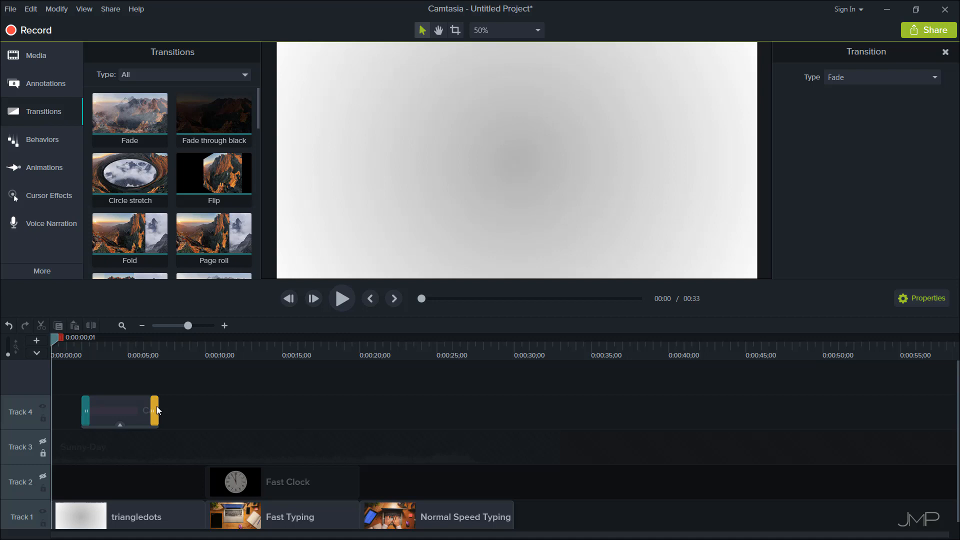
key(Delete)
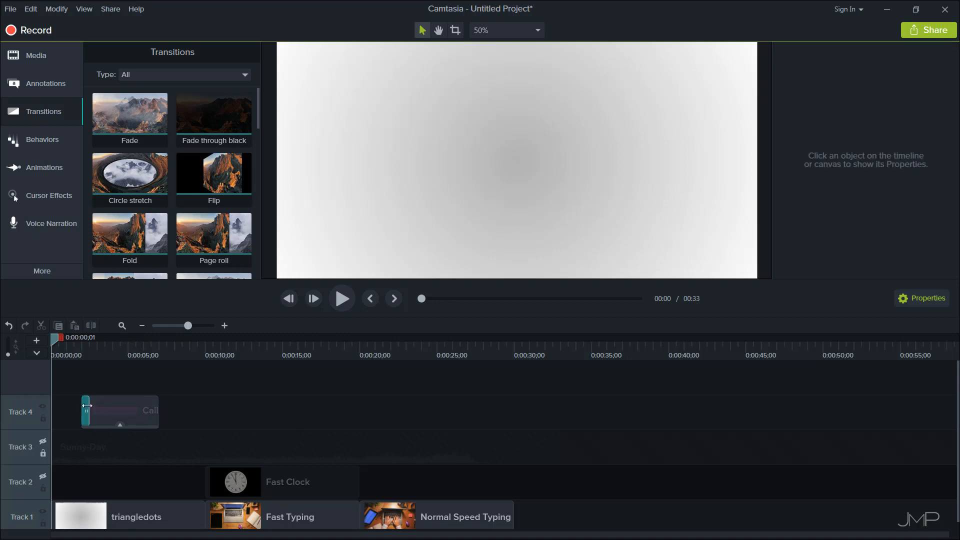
click(85, 406)
key(Delete)
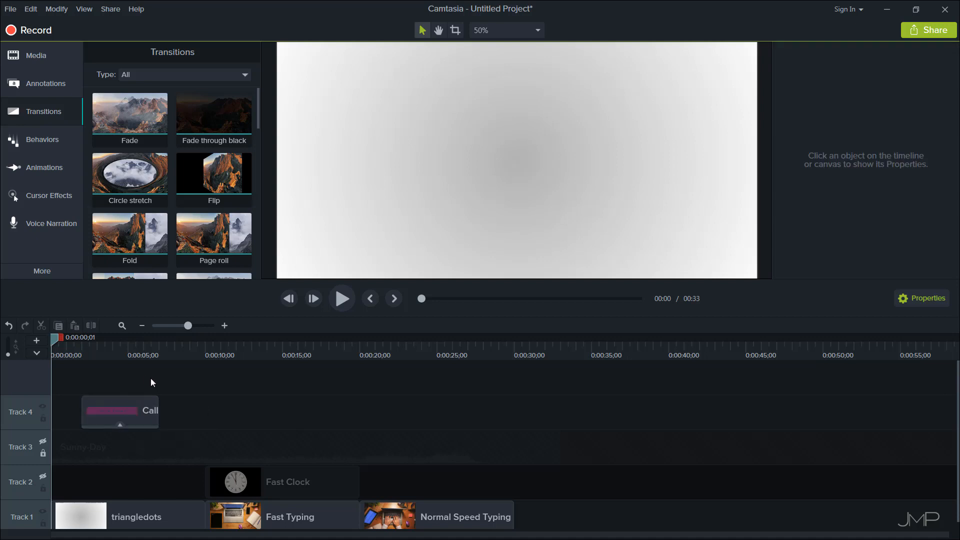
Add a Random dissolve transition to the start of the callout and a Fade transition to its end.
drag(257, 112, 262, 197)
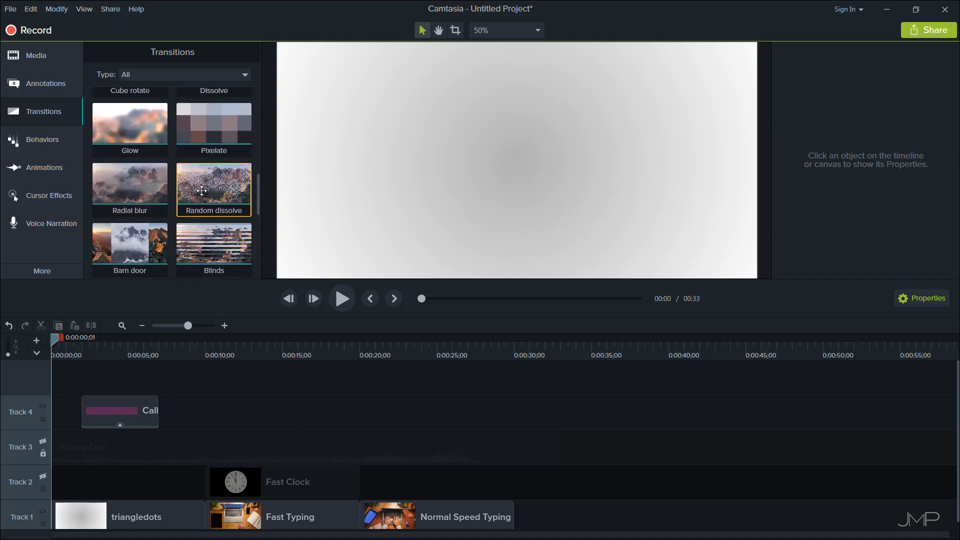
drag(205, 190, 95, 411)
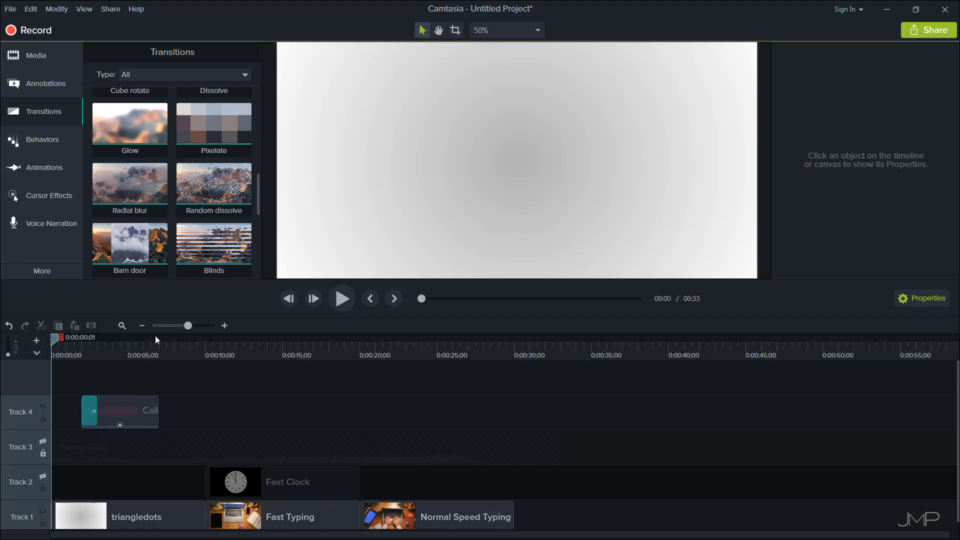
drag(256, 197, 262, 104)
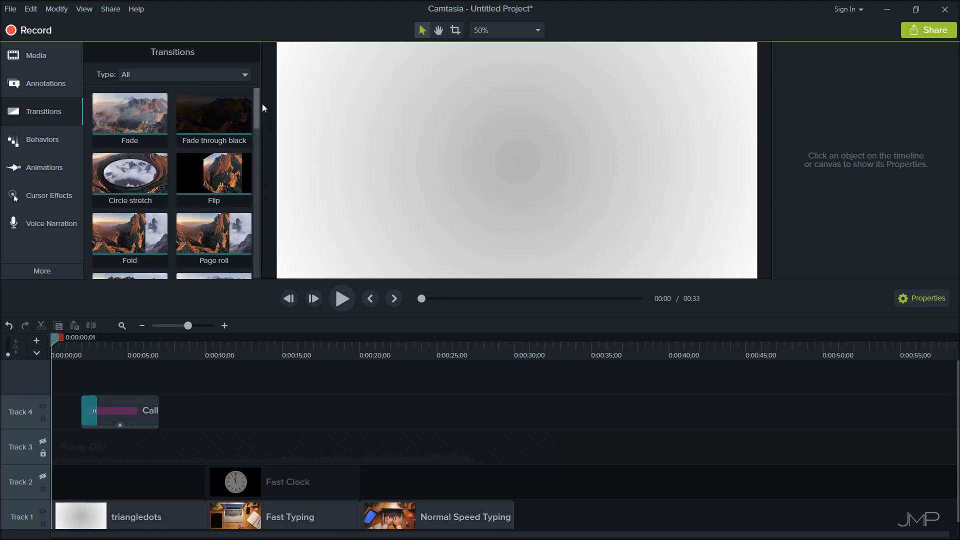
drag(131, 115, 152, 416)
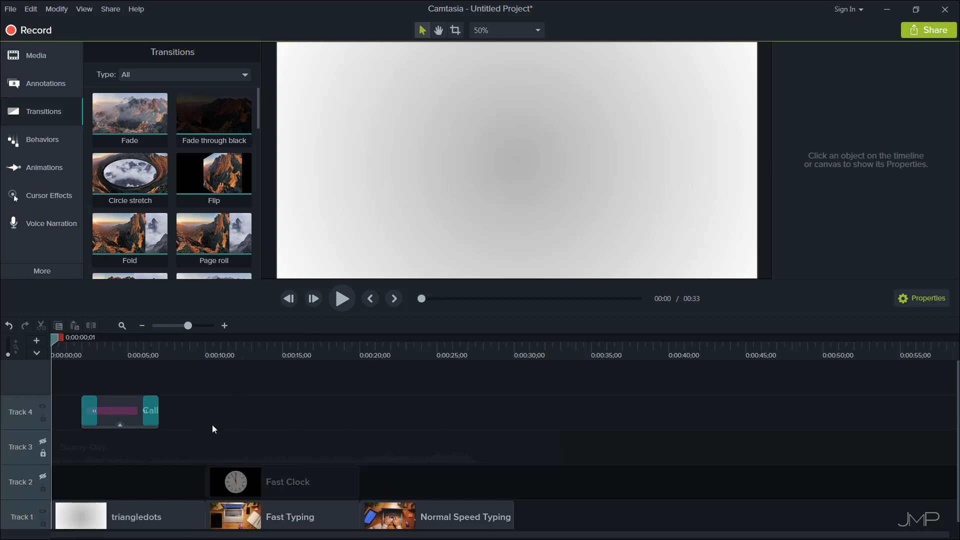
Add a Fade through black transition between the triangledots and Fast Typing clips on Track 1 and lengthen it.
drag(210, 121, 205, 515)
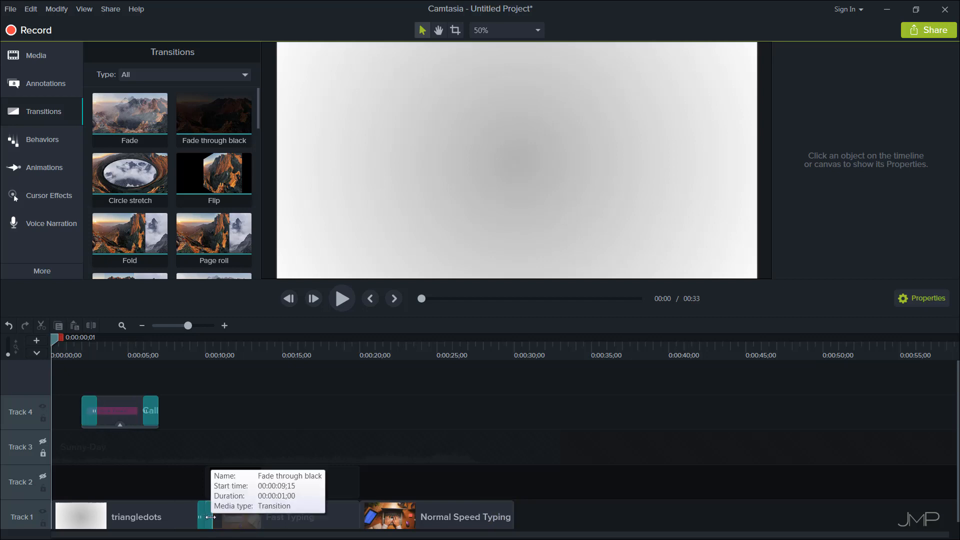
click(219, 517)
drag(221, 516, 212, 517)
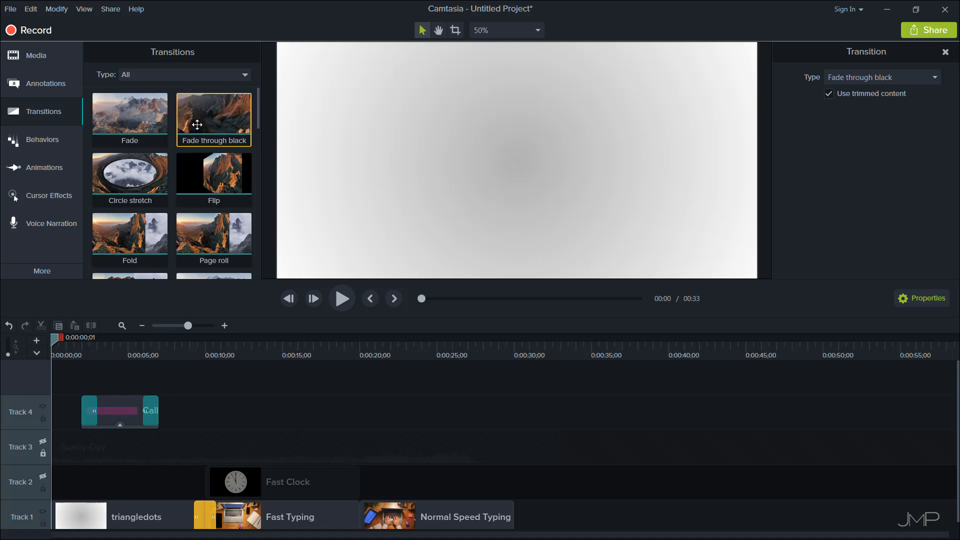
Add Fade through black transitions between Fast Typing and Normal Speed Typing and at the end of Normal Speed Typing.
drag(184, 125, 352, 524)
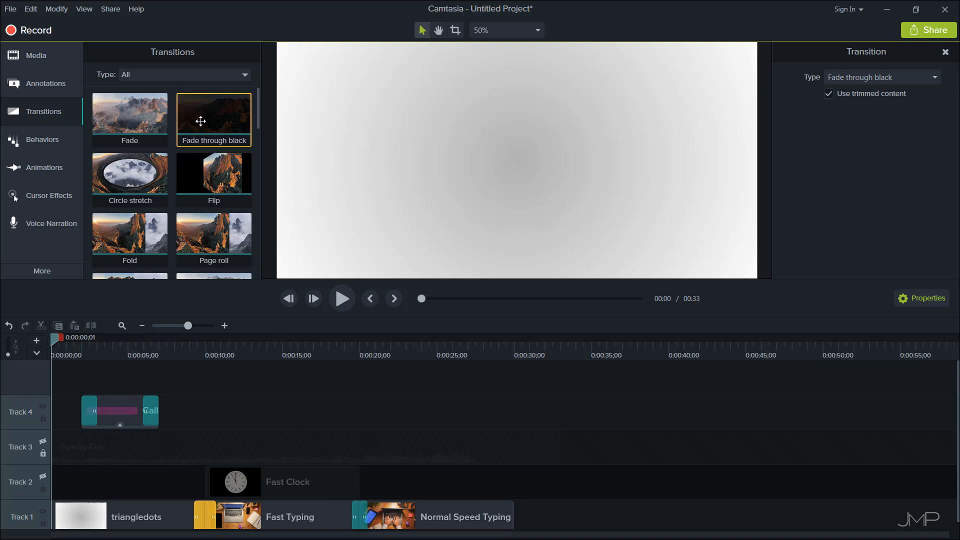
drag(201, 121, 492, 517)
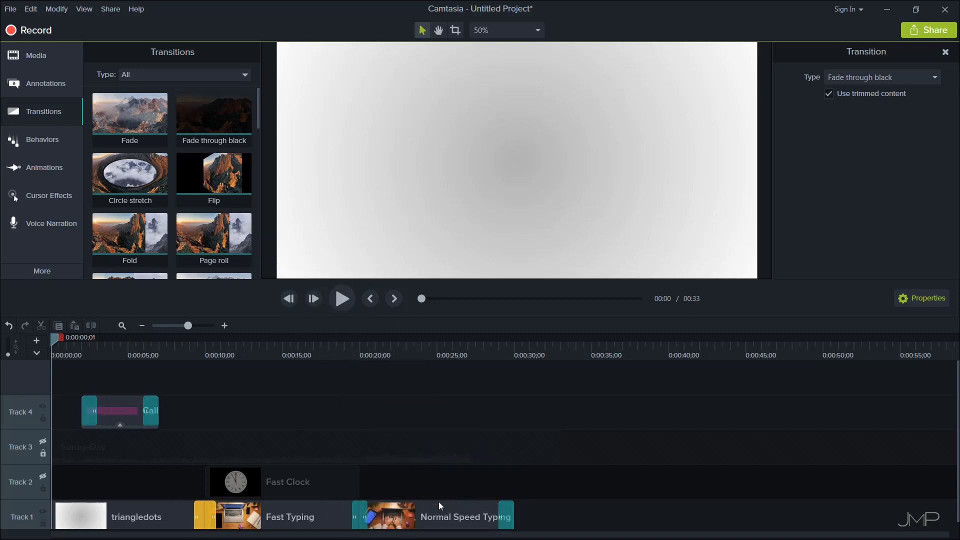
drag(367, 516, 366, 516)
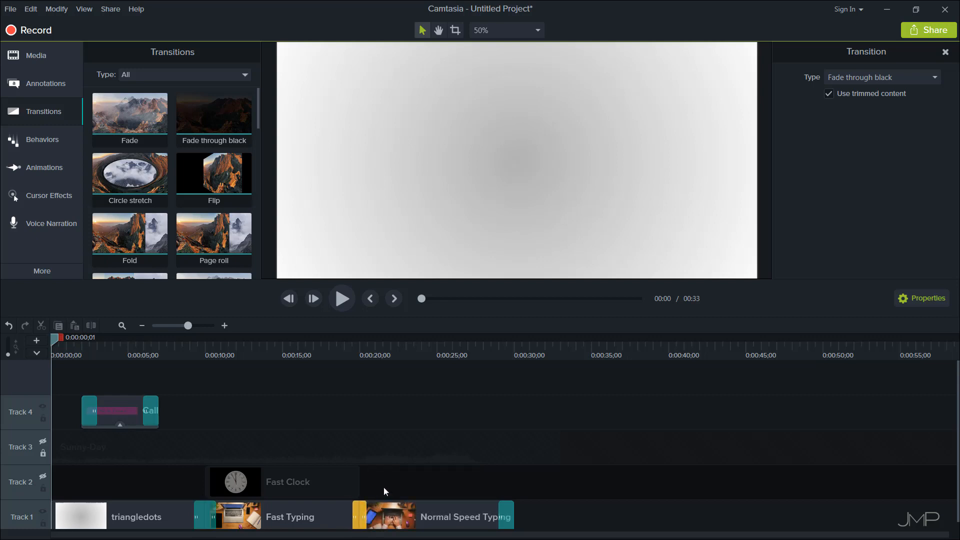
Deselect the transition, show the available behaviors and move the playhead to 0:00:03;00 over the callout.
click(384, 488)
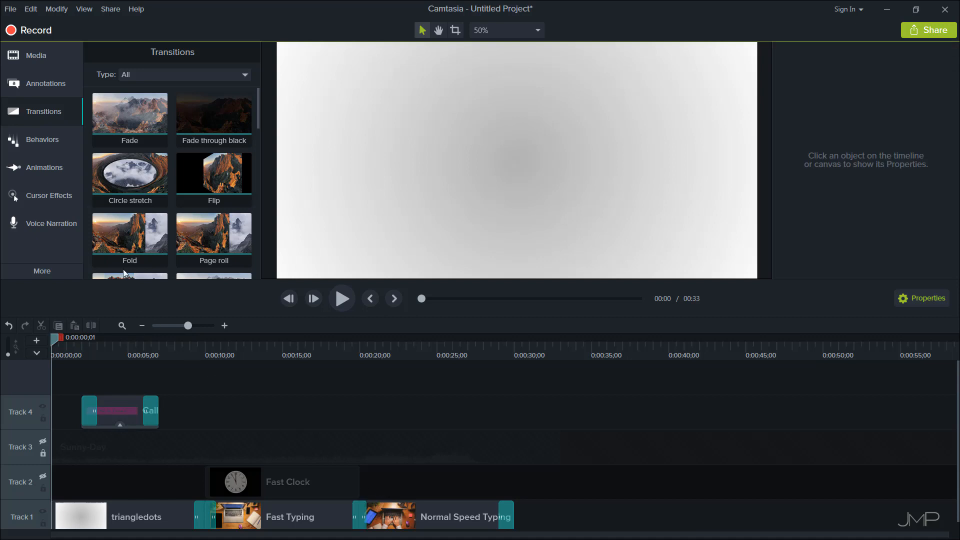
click(34, 140)
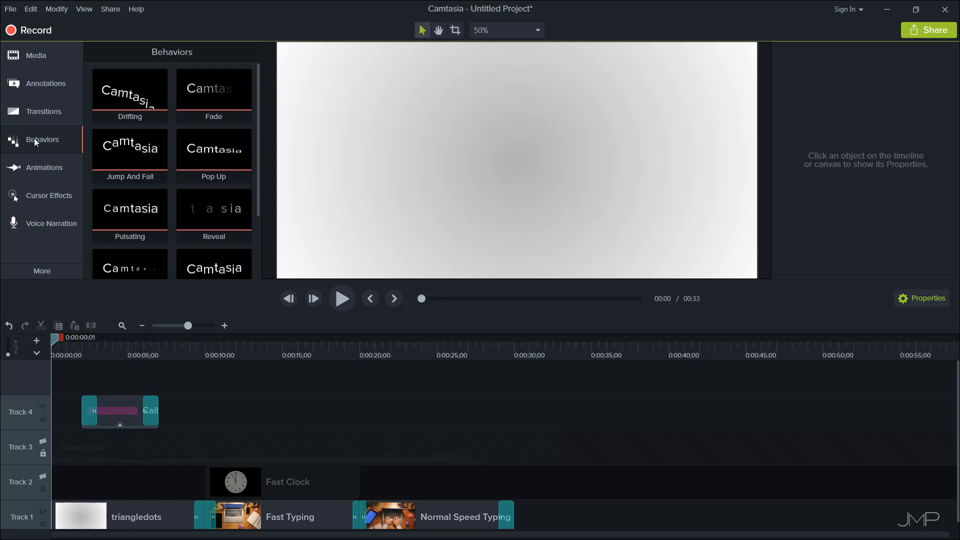
drag(56, 339, 99, 344)
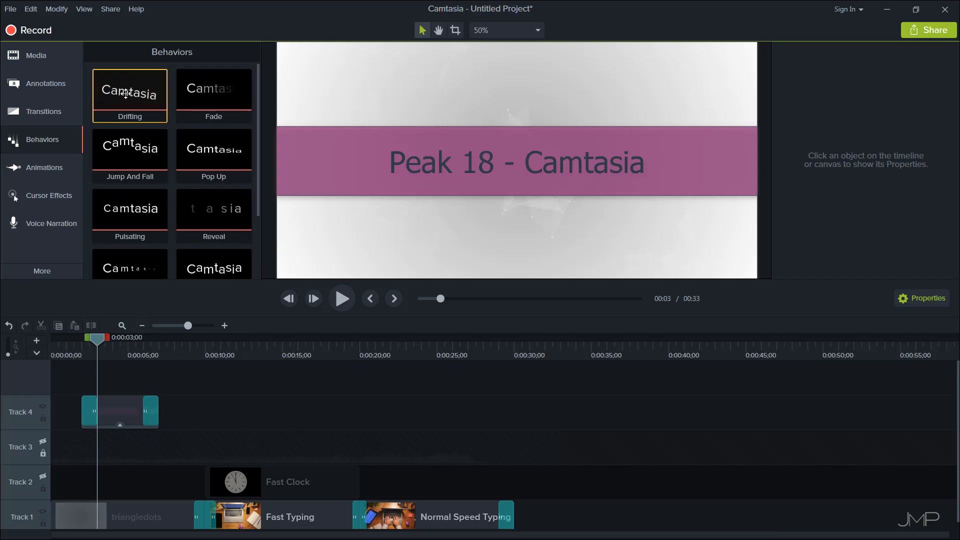
Apply the Drifting behavior to the callout, try deleting it from the clip's effects on the timeline and undo the deletion.
drag(125, 94, 362, 168)
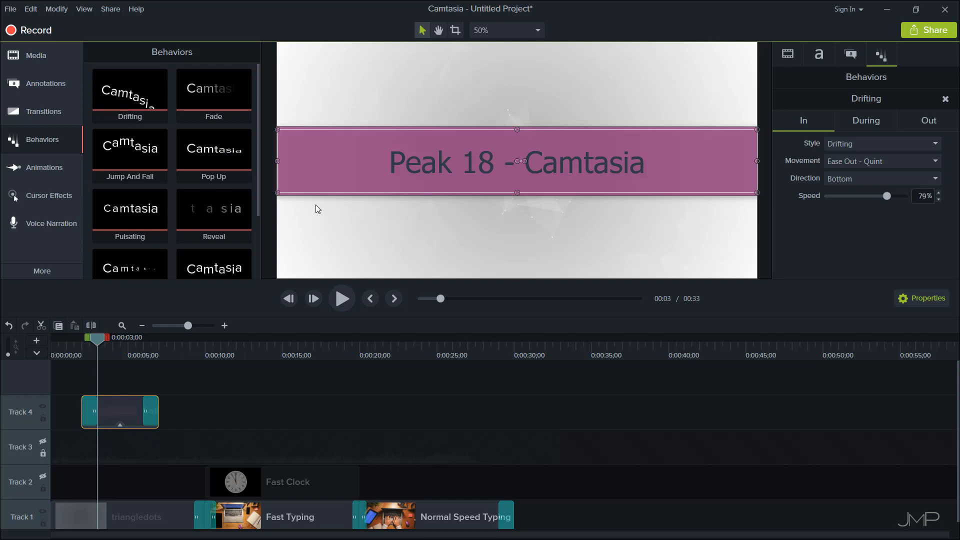
click(120, 425)
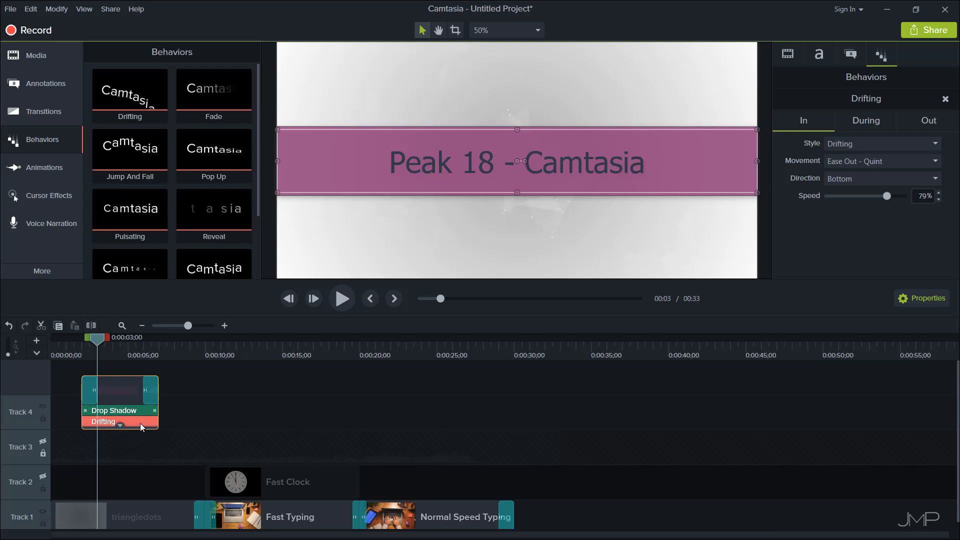
right_click(141, 423)
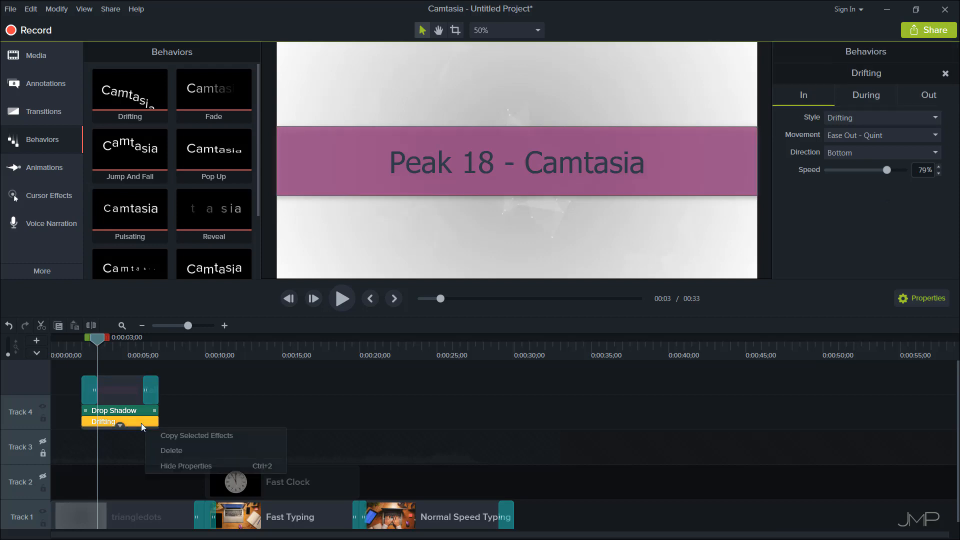
click(167, 452)
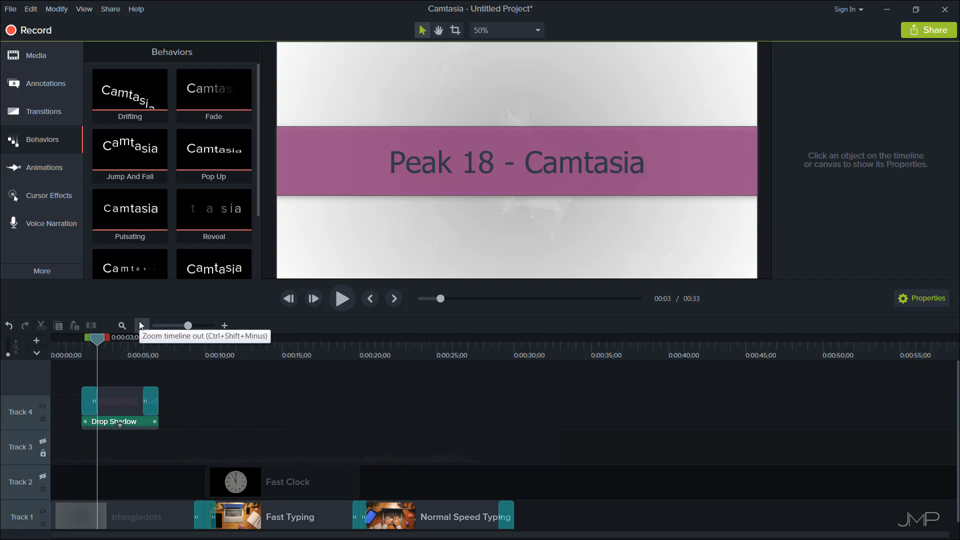
key(ctrl+z)
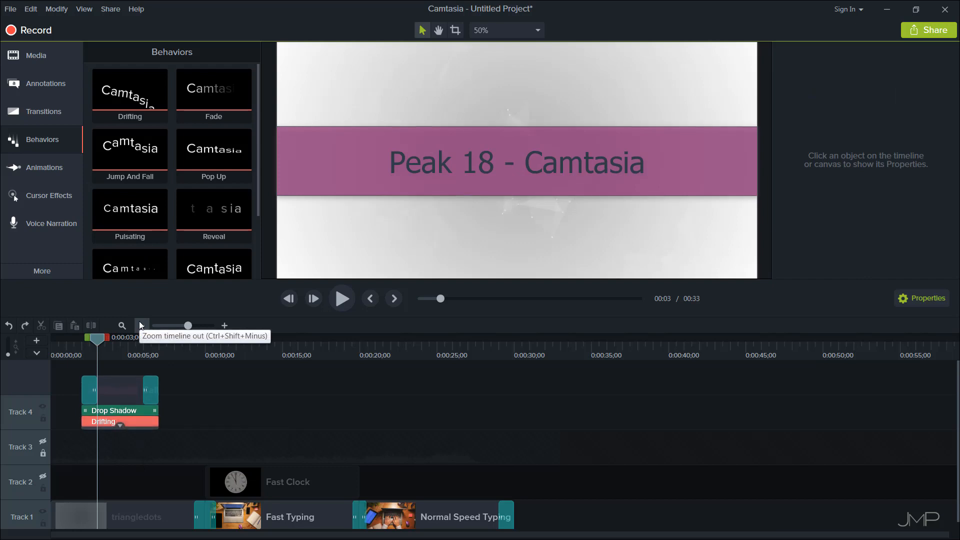
Add the Fade and Jump And Fall behaviors to the title callout.
drag(194, 99, 299, 172)
drag(135, 167, 360, 204)
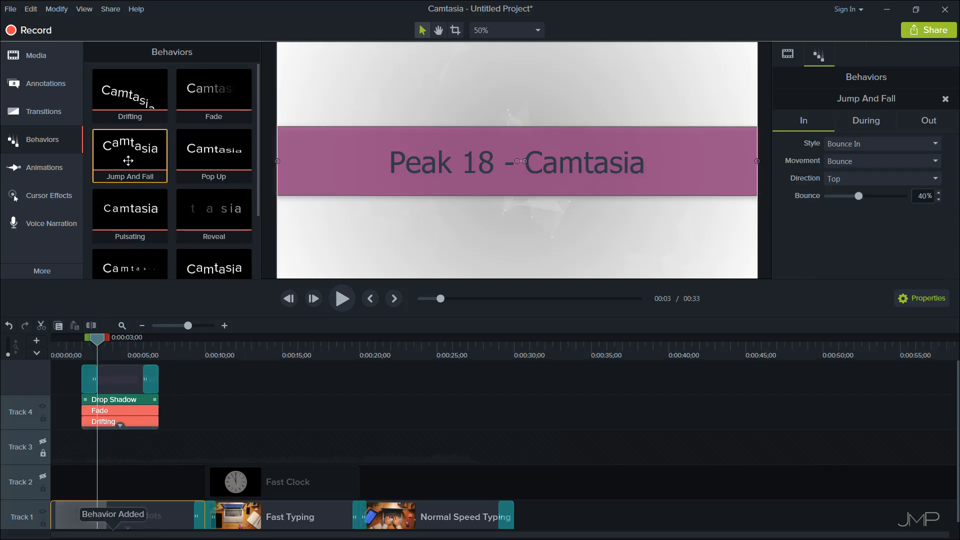
click(371, 170)
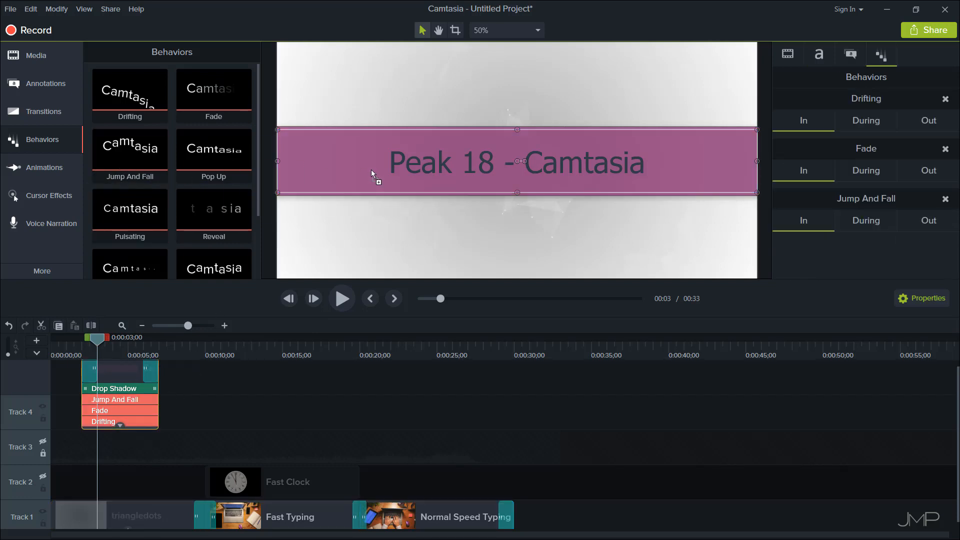
Delete the Jump And Fall, Fade and Drifting behaviors from the callout on Track 4.
right_click(142, 399)
click(176, 423)
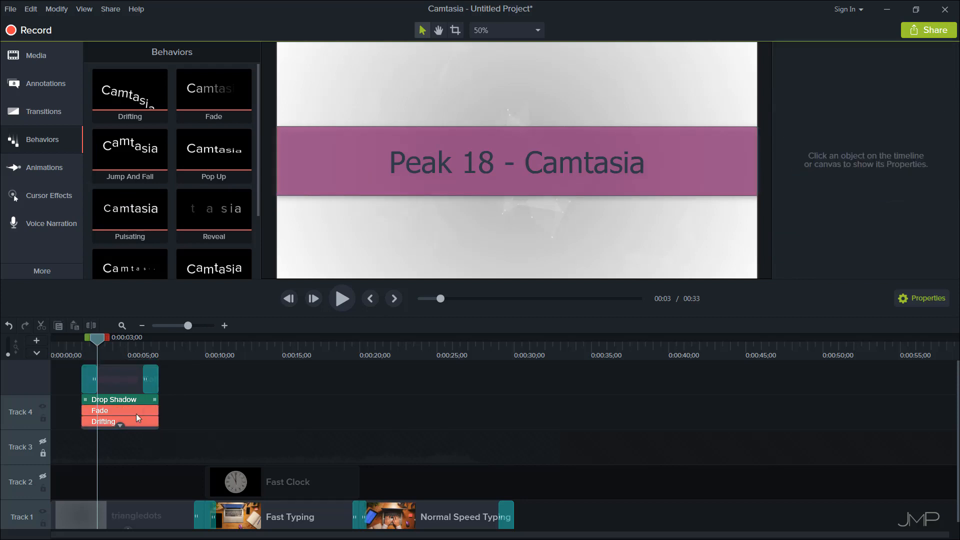
right_click(136, 410)
click(179, 434)
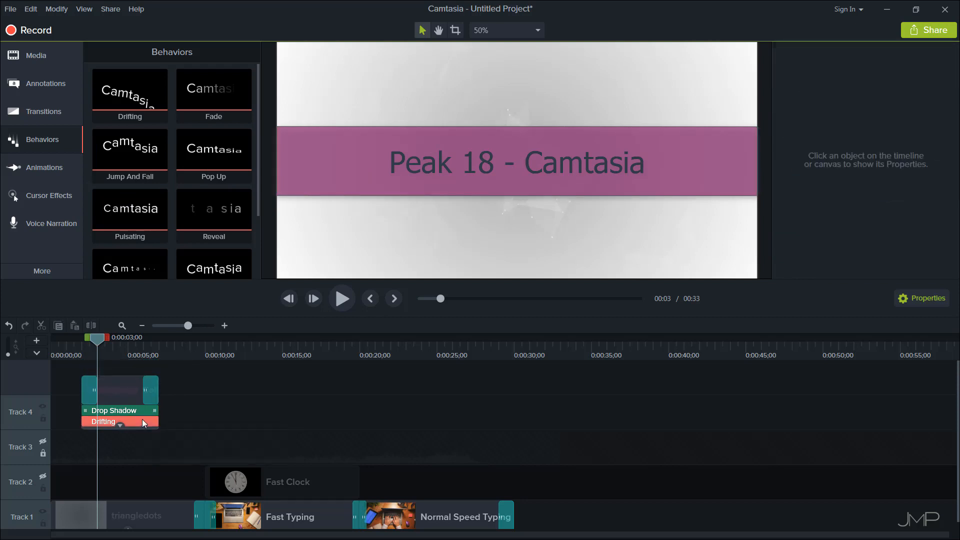
right_click(142, 419)
click(180, 445)
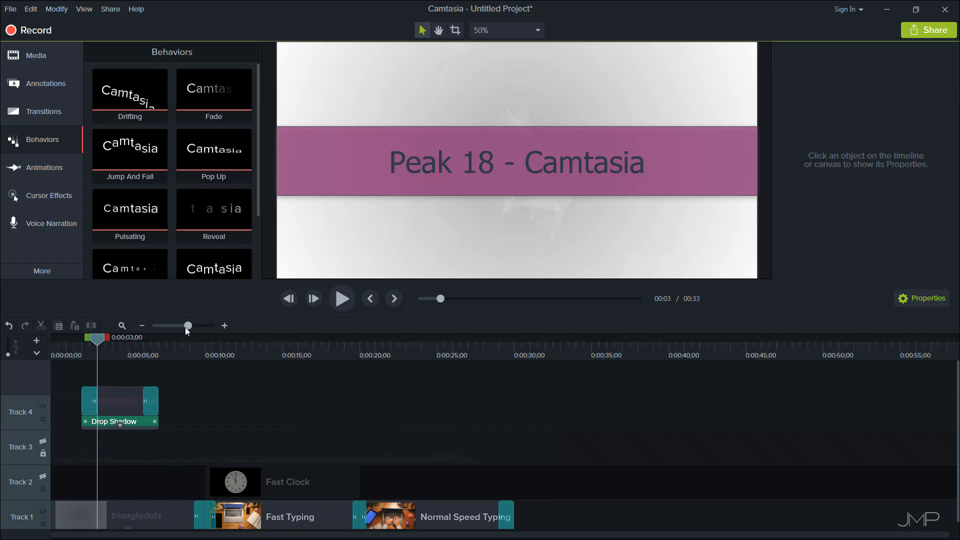
Apply the Pop Up behavior to the title callout and set its In direction to Top.
drag(215, 150, 364, 160)
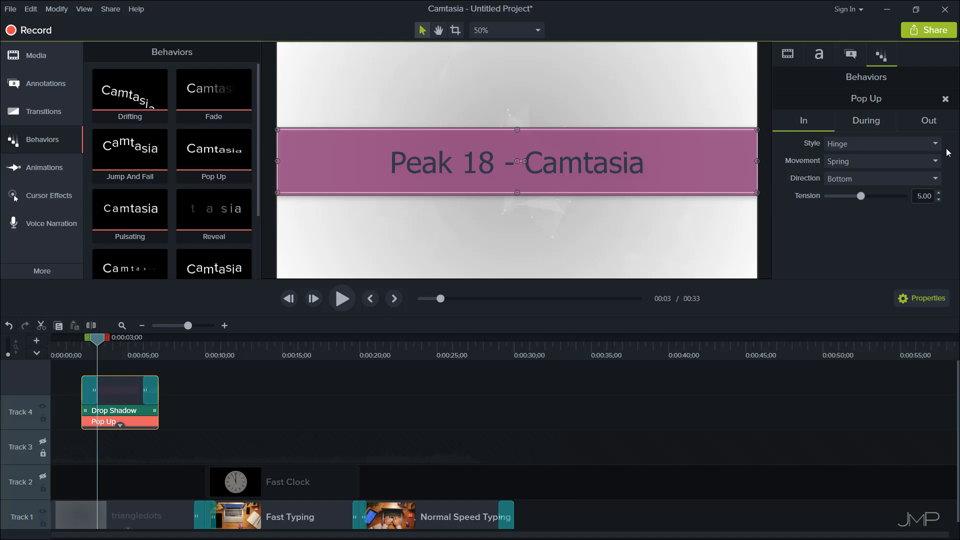
click(935, 180)
click(877, 226)
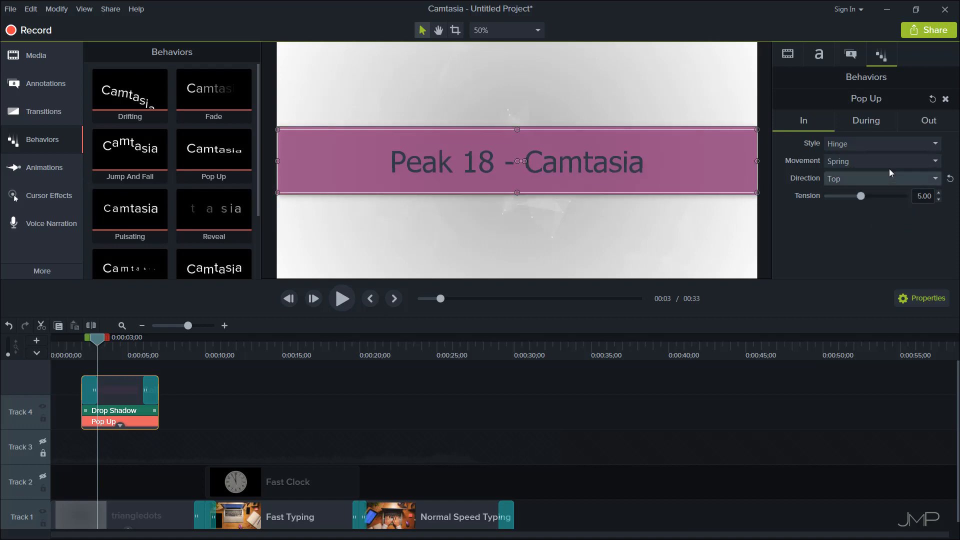
Set the During style of the title callout's Pop Up behavior to None.
click(879, 120)
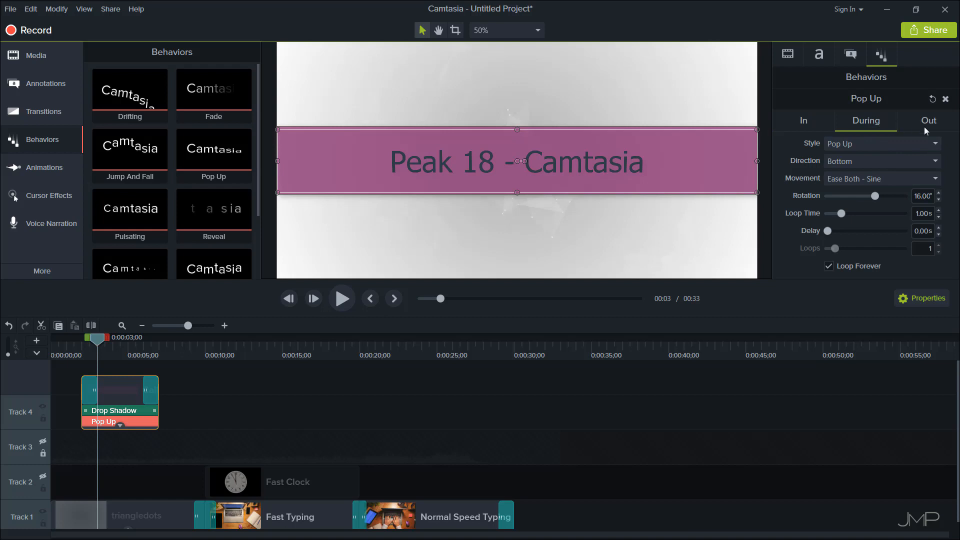
click(935, 145)
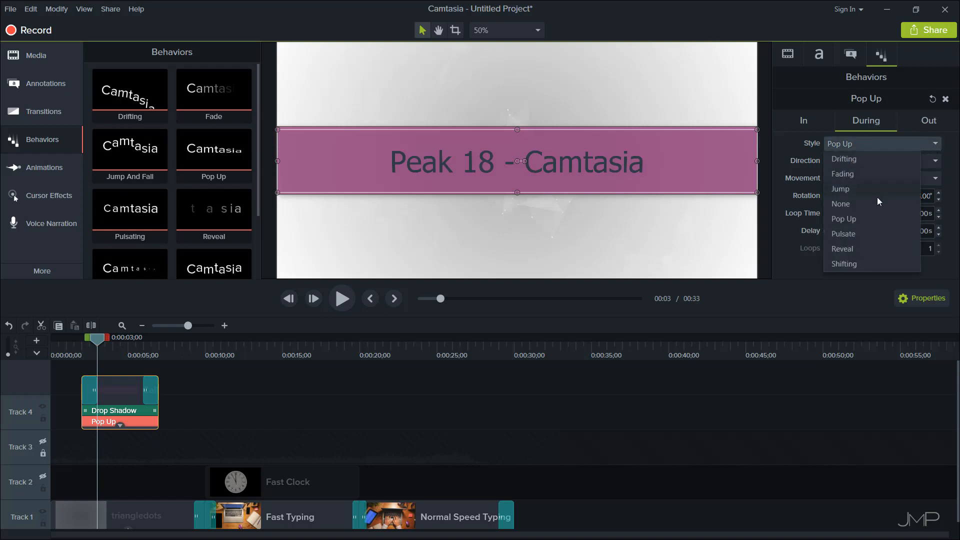
click(873, 203)
Set the Out style of the title's Pop Up behavior to Fade Out with a speed of 85%.
click(931, 122)
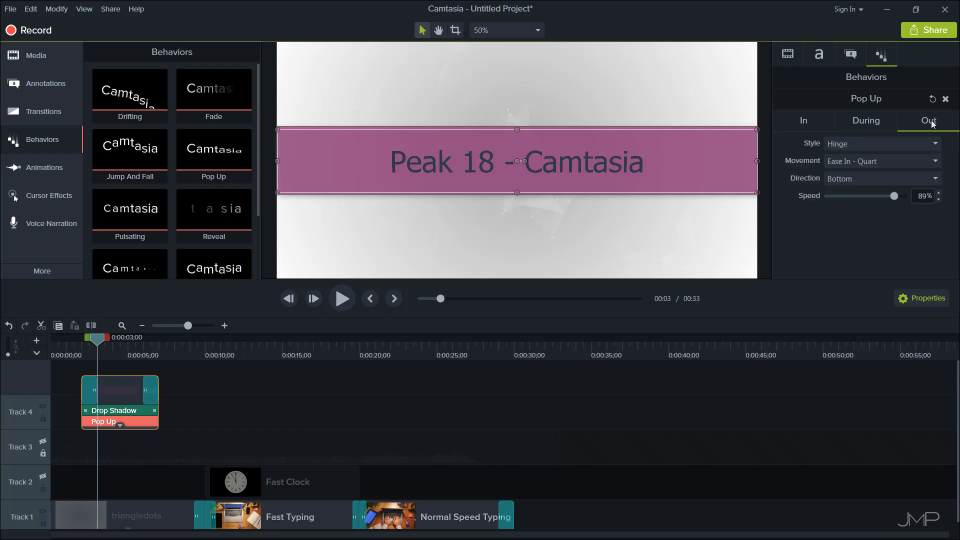
click(935, 144)
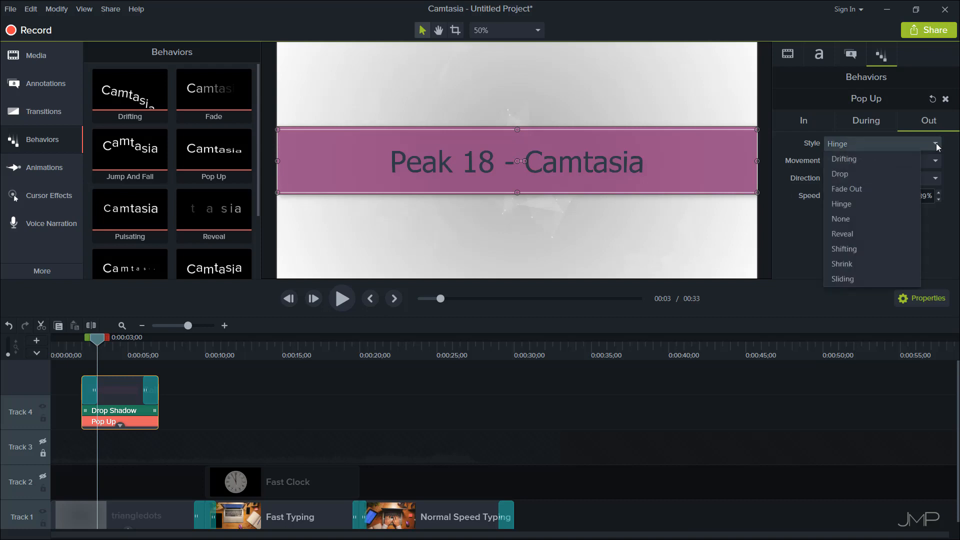
click(881, 189)
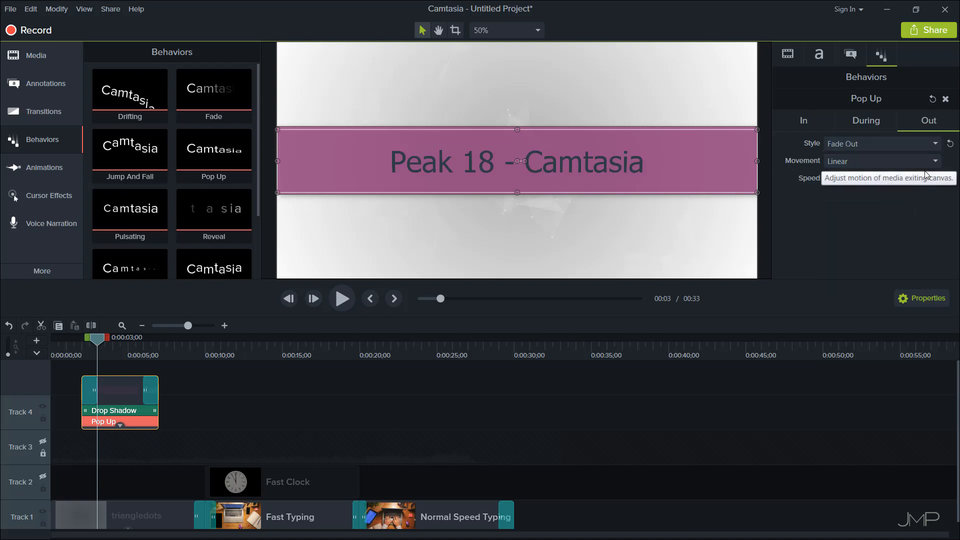
click(938, 175)
click(939, 175)
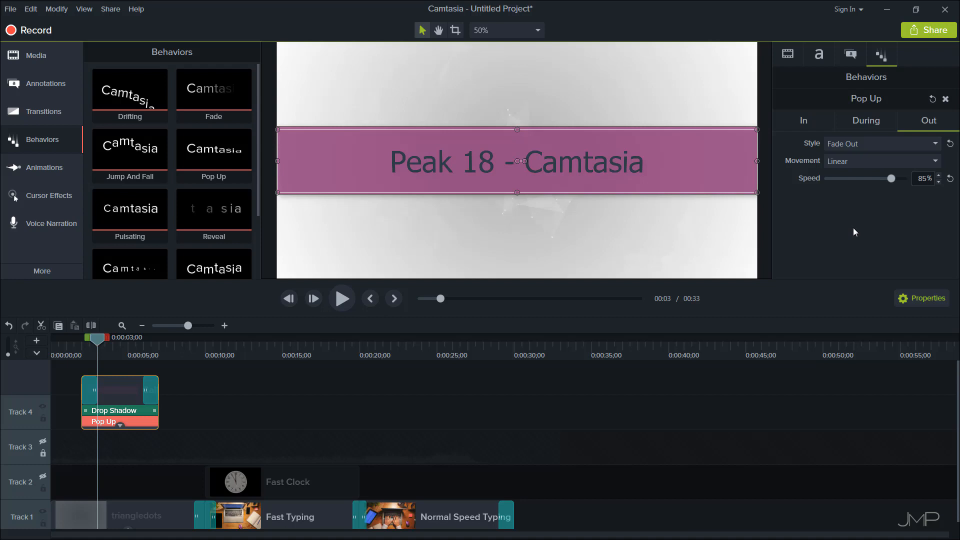
Add a plain text callout in the canvas's lower-right corner below the title banner and enter the presenter's full name.
click(43, 86)
drag(236, 165, 697, 255)
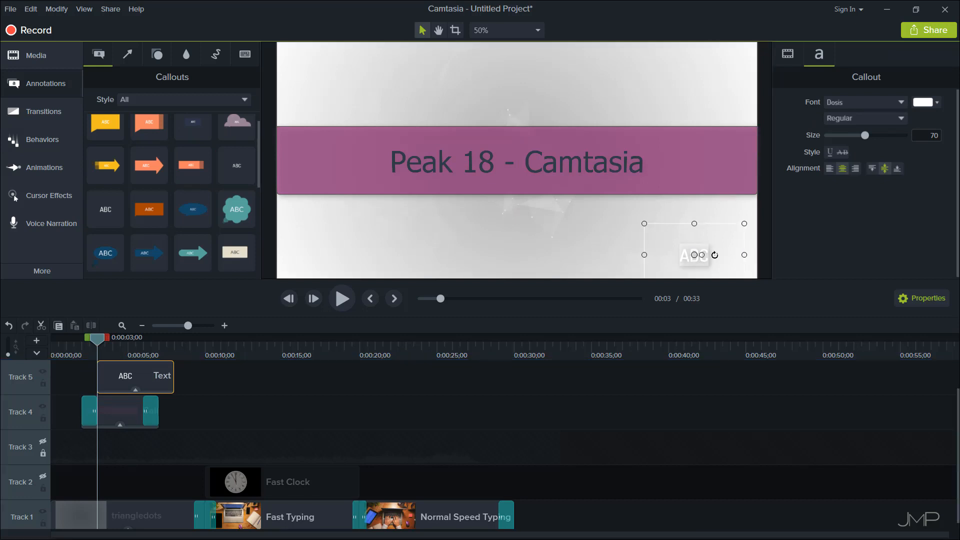
text(Jill Pro)
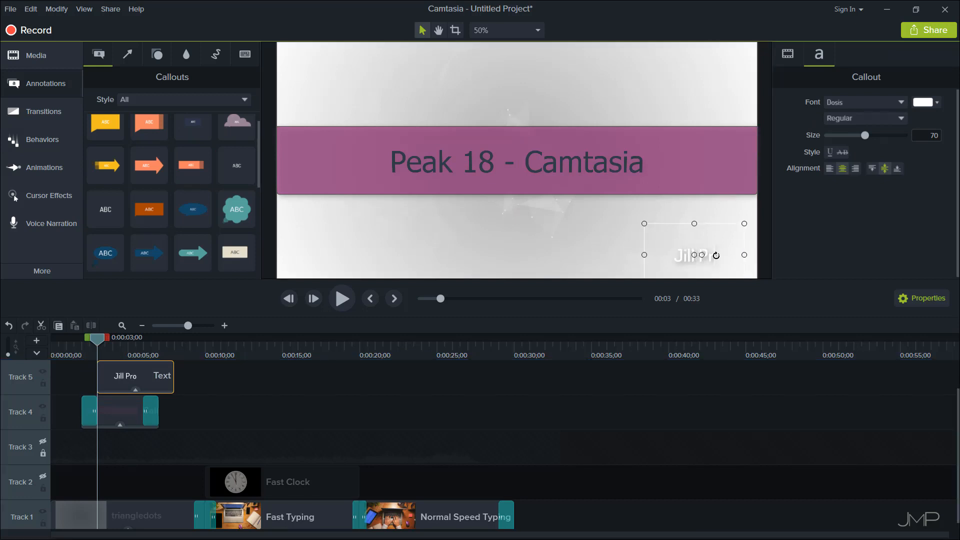
text(sser)
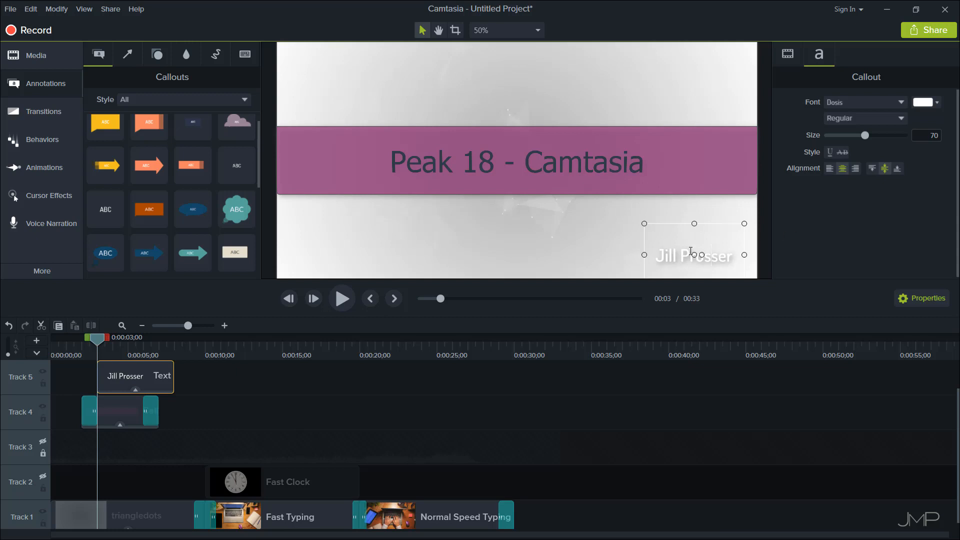
Change the name callout's font to Arial and match its text color to the title banner's purple.
drag(657, 253, 749, 250)
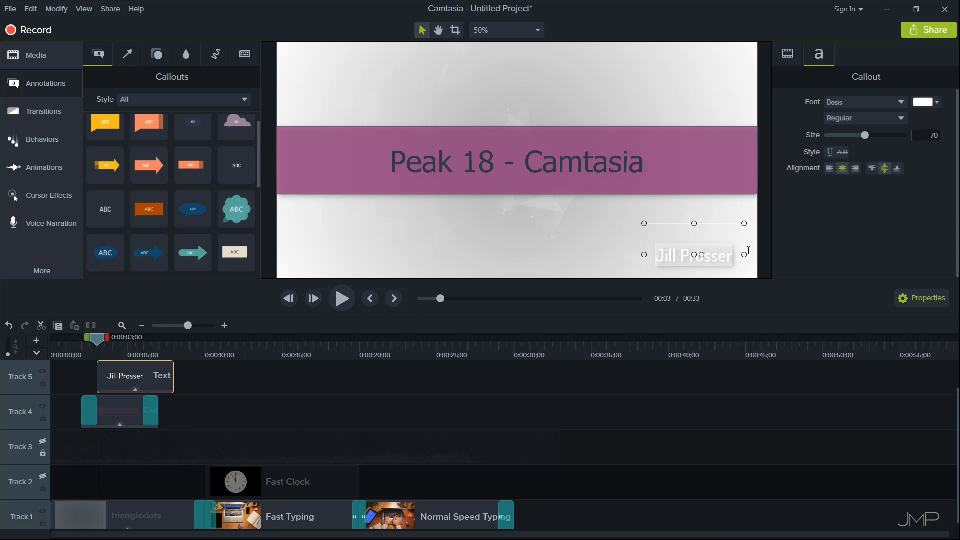
click(902, 101)
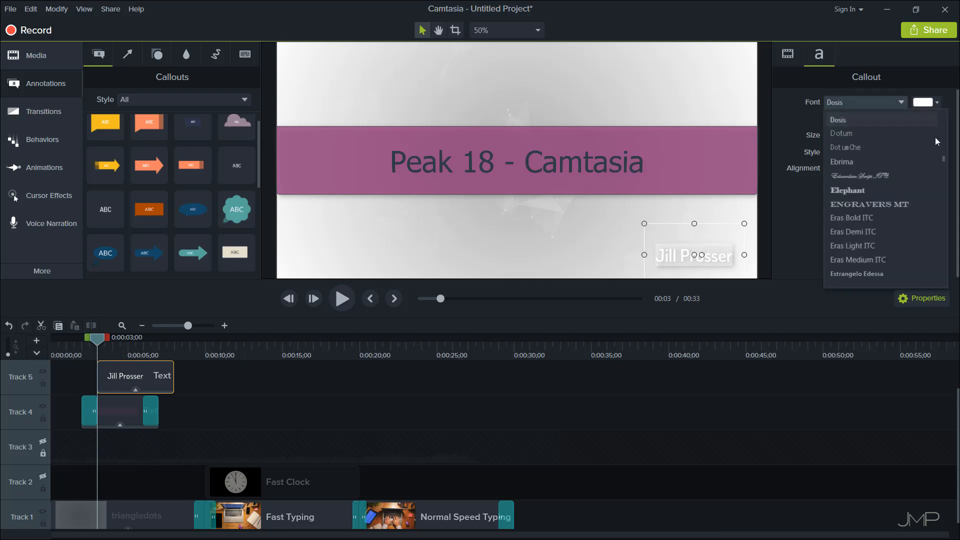
drag(942, 158, 941, 125)
click(835, 193)
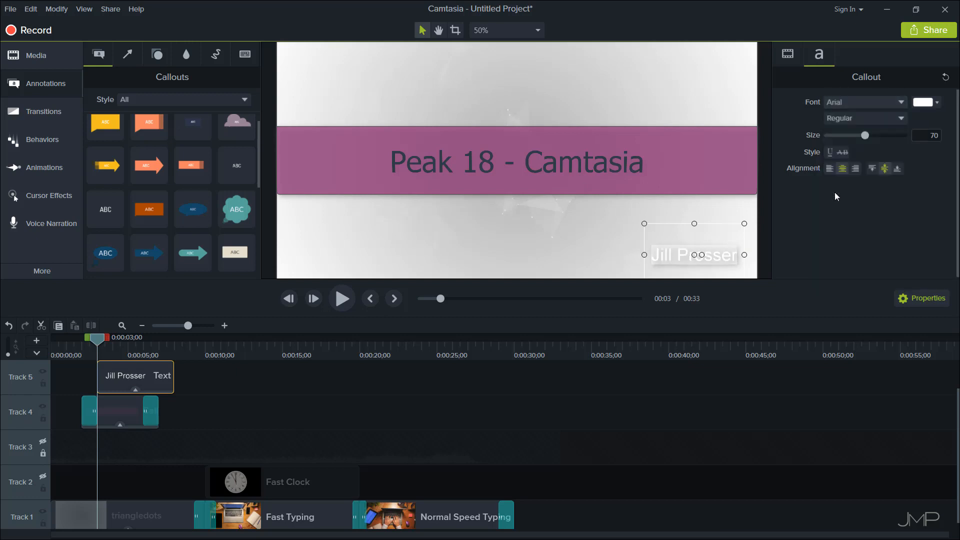
click(929, 103)
click(934, 134)
click(720, 158)
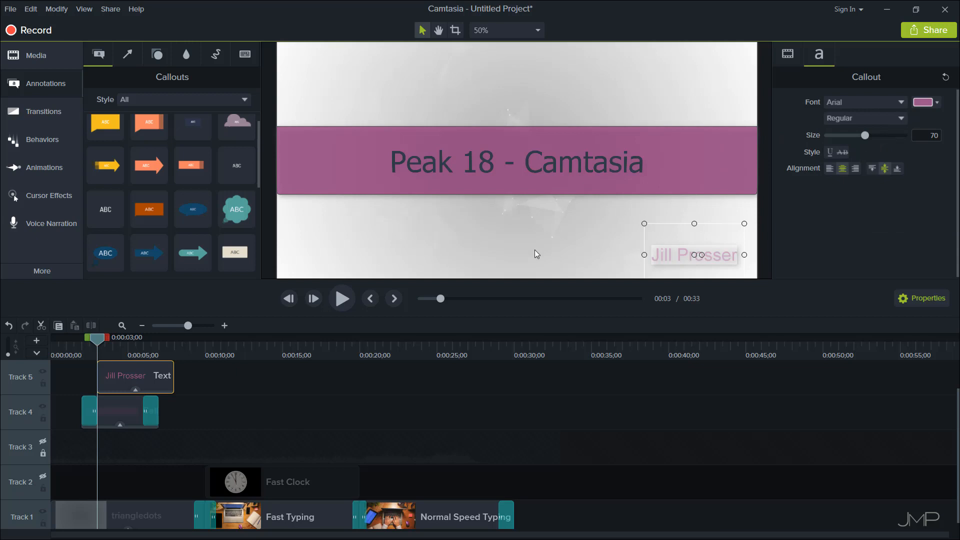
Delete the Drop Shadow effect from the name callout on Track 5.
click(135, 389)
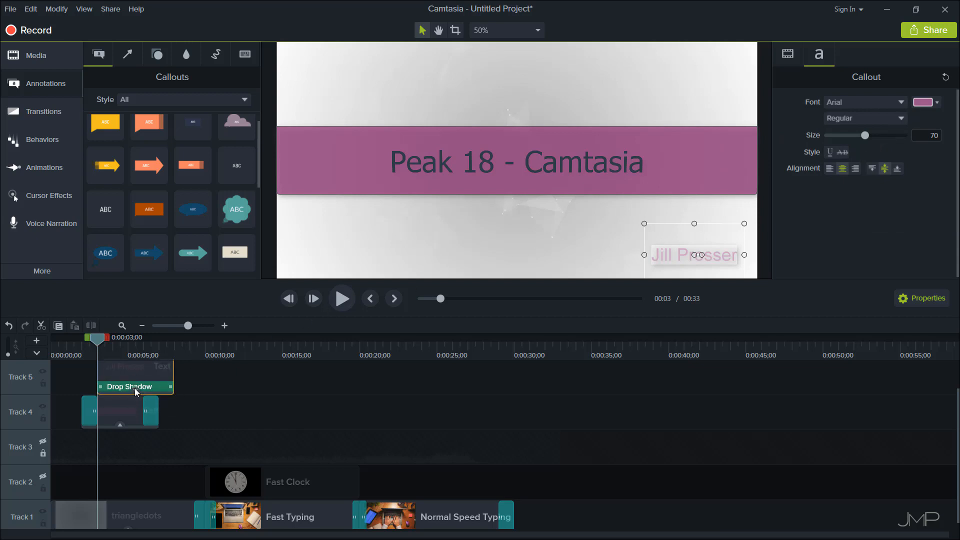
right_click(154, 388)
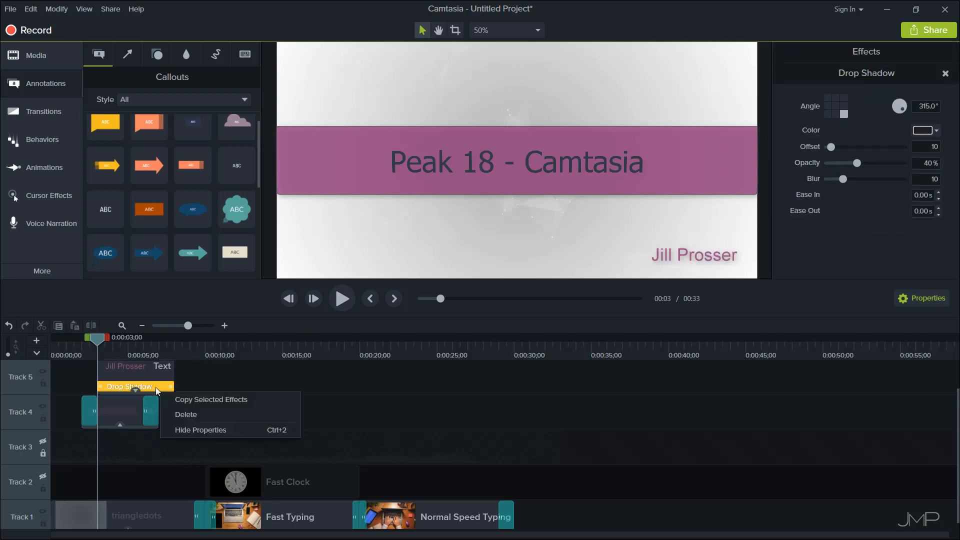
click(187, 415)
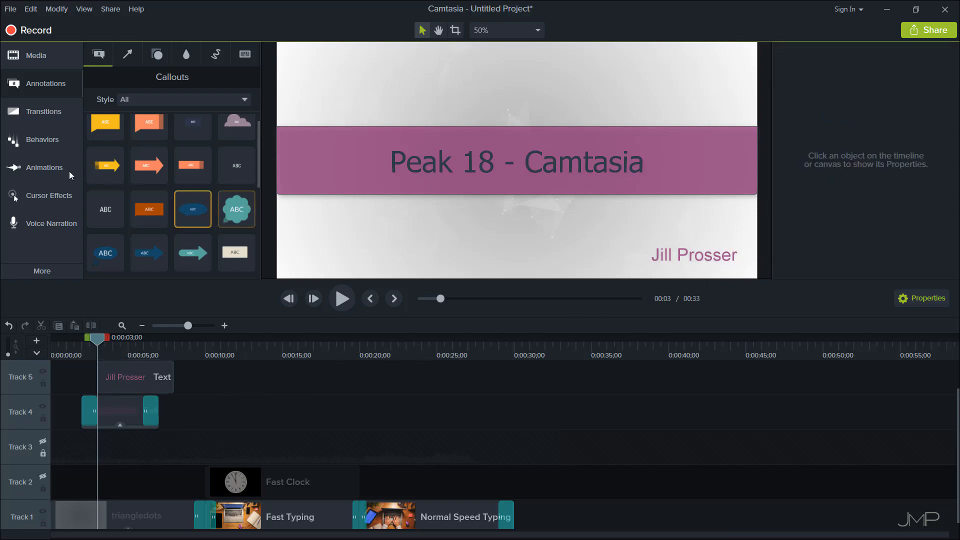
Apply the Fade behavior to the name callout and set its In type to Text - Center To Out with 85% speed.
click(34, 139)
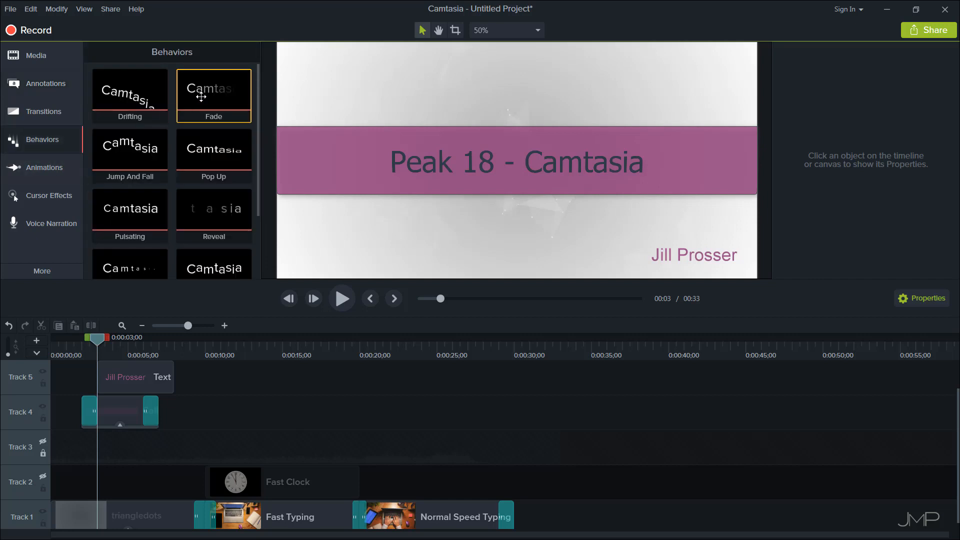
drag(202, 96, 694, 253)
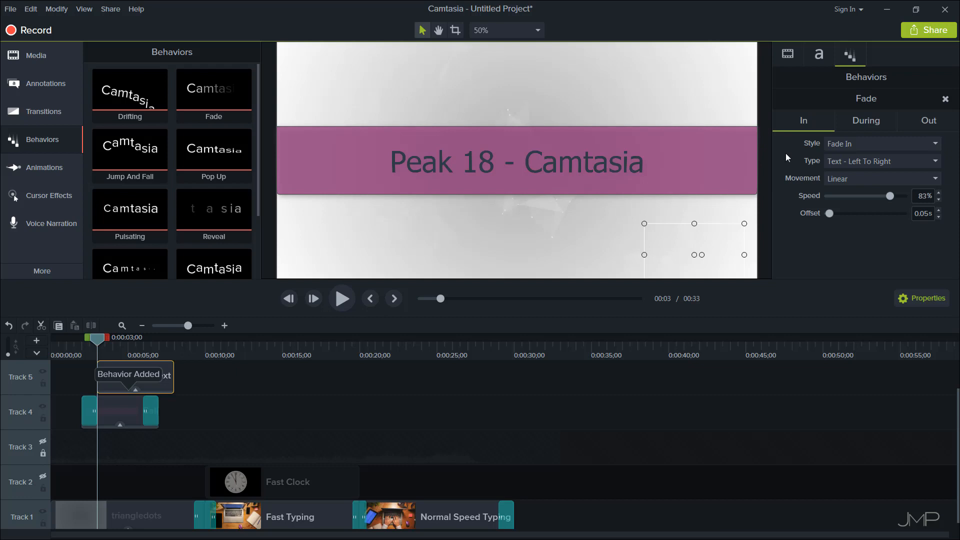
click(935, 162)
mouse_move(845, 191)
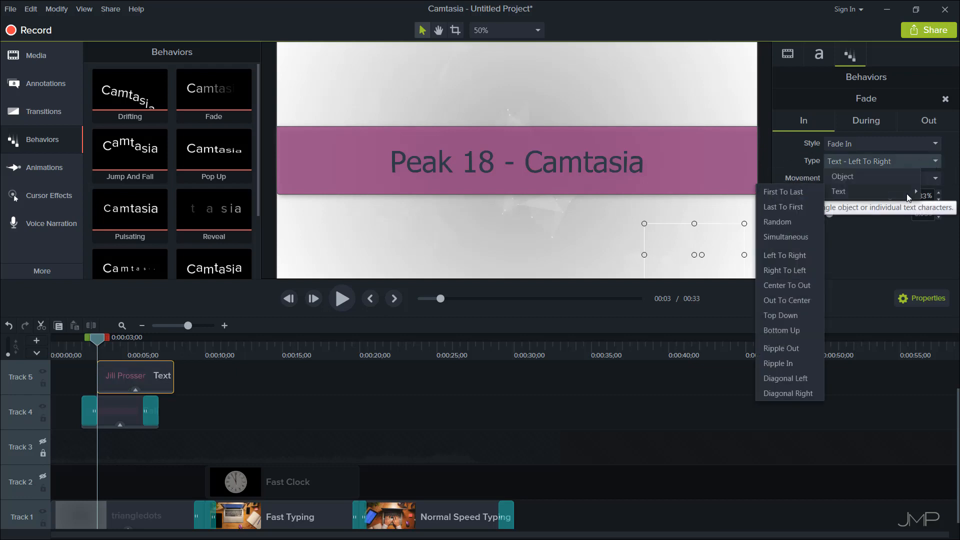
click(787, 285)
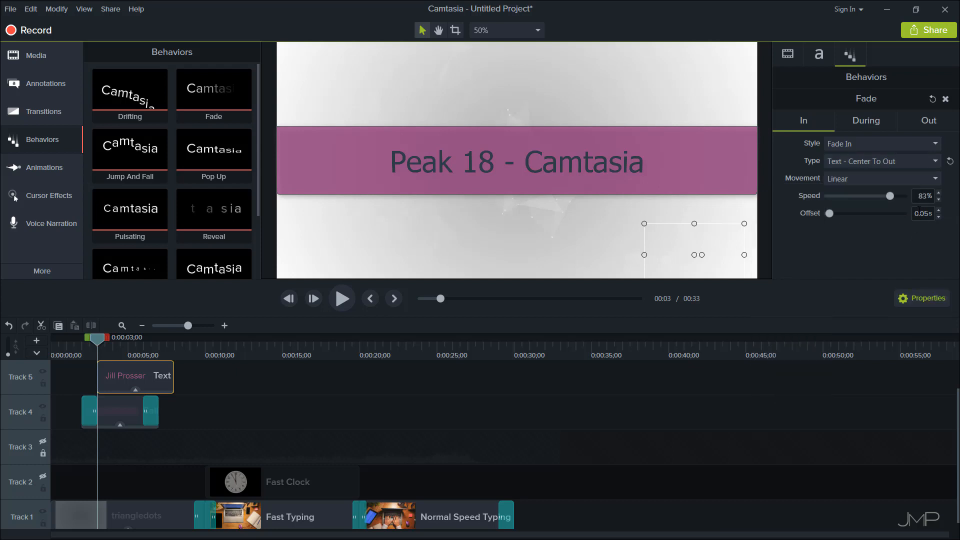
drag(916, 196, 952, 198)
text(85)
Set the Out type of the name callout's Fade behavior to Text - Out To Center with 85% speed.
click(880, 120)
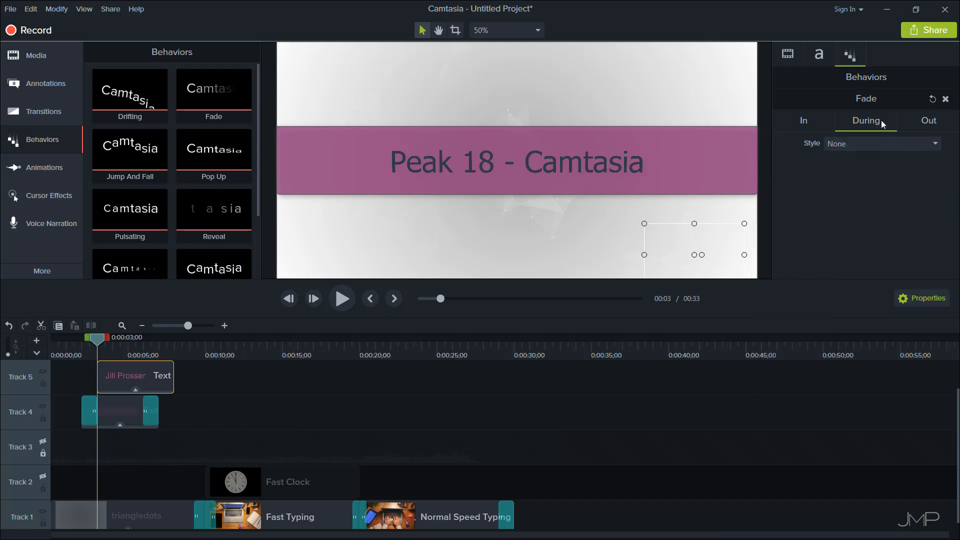
click(932, 122)
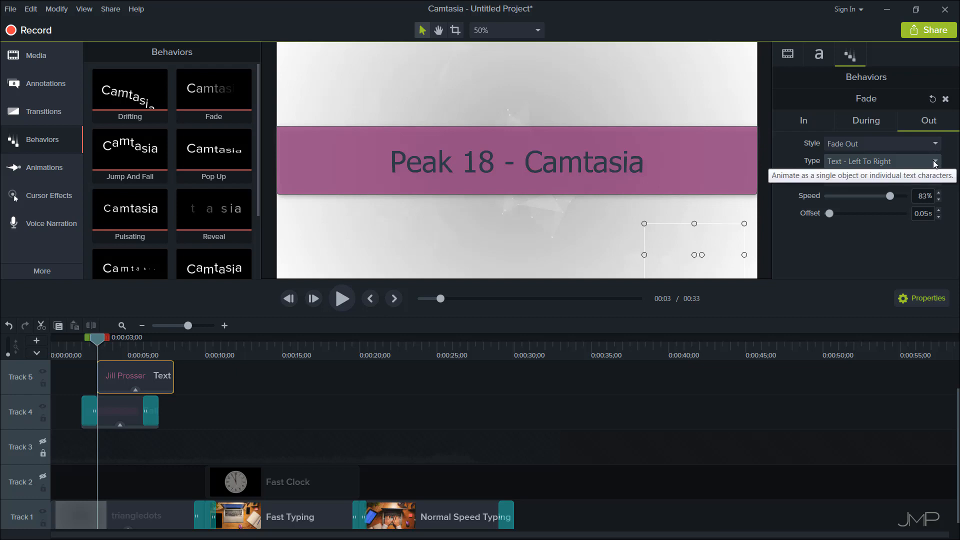
click(911, 162)
mouse_move(892, 195)
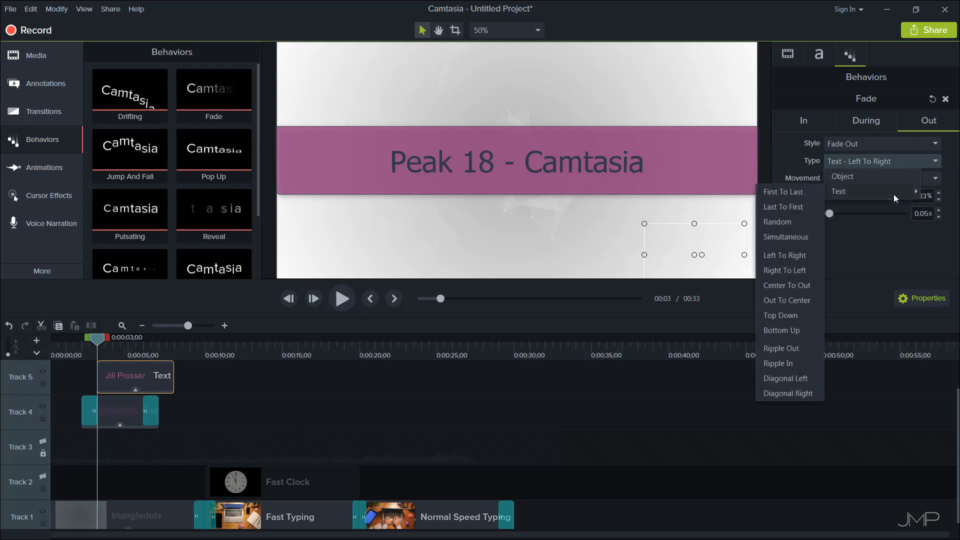
click(787, 300)
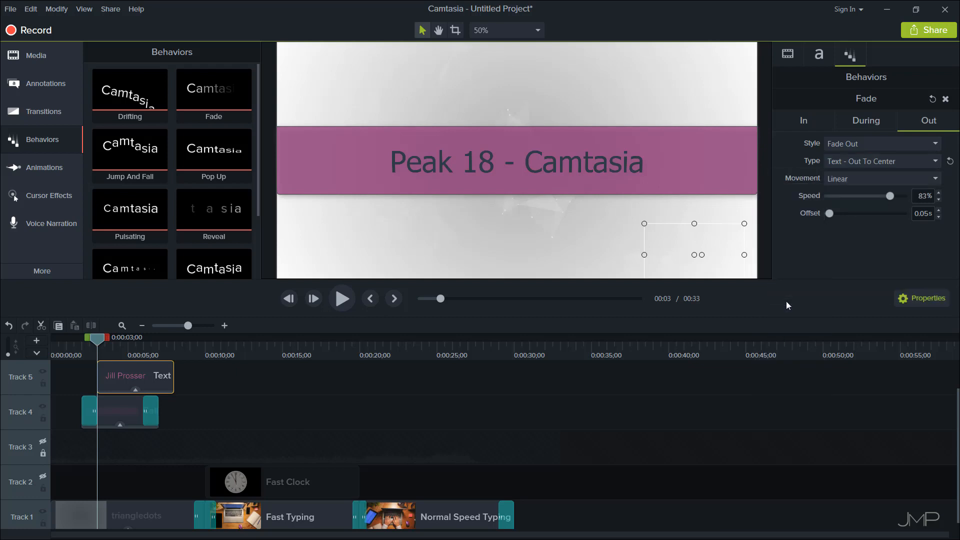
text(85)
key(Return)
Shorten the name callout on Track 5 so it ends where the Track 4 title's closing transition begins.
drag(173, 368, 143, 368)
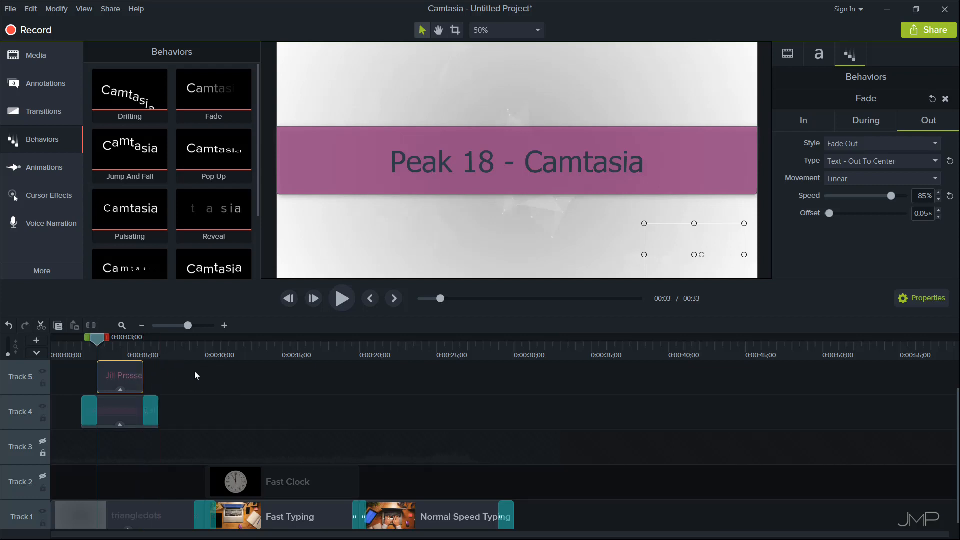